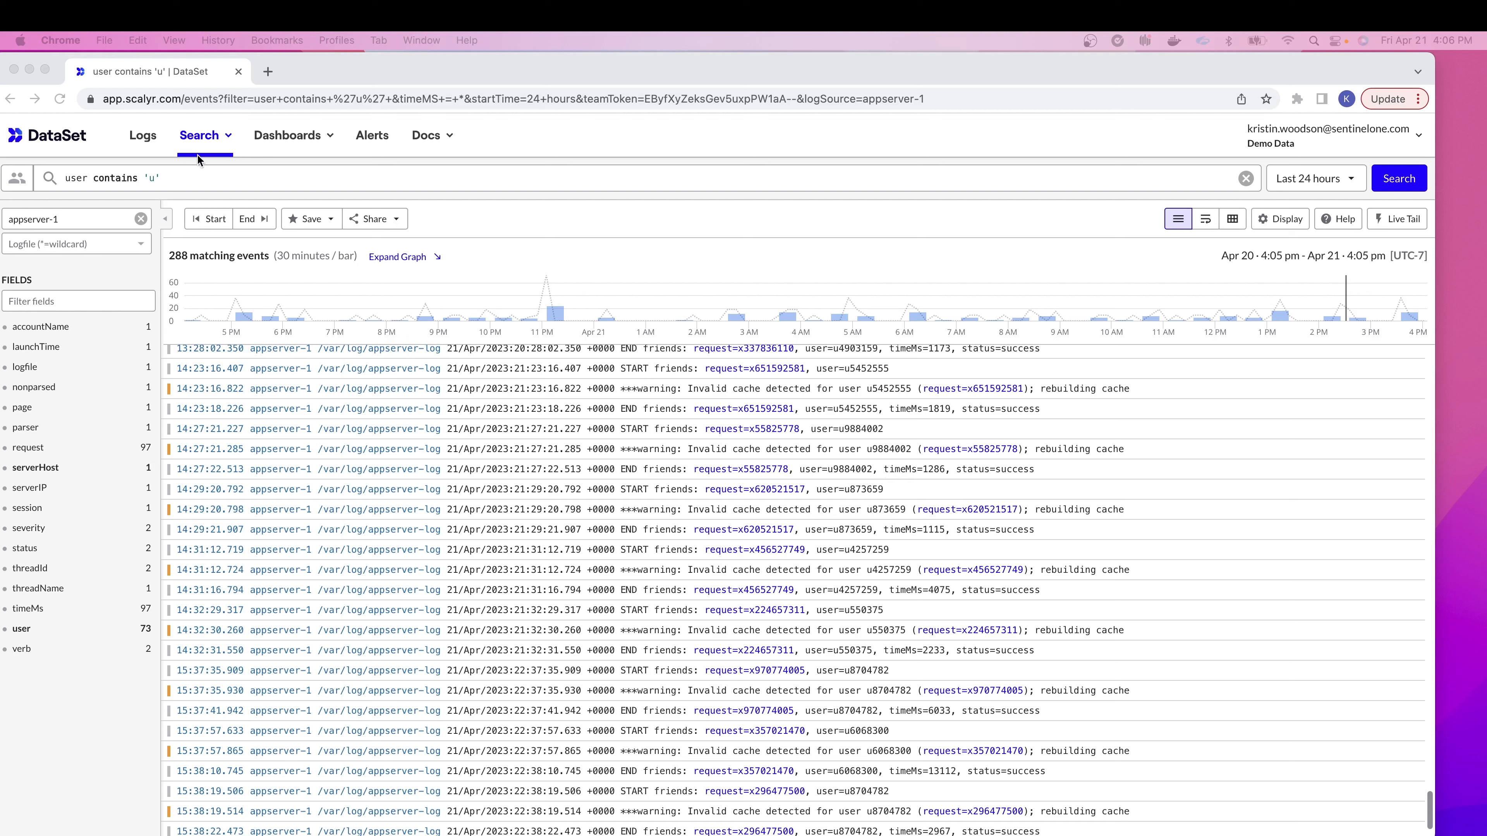
Step: Turn the appserver-1 search for user contains 'u' into a PowerQuery
{"action": "left_click", "coordinate": [207, 139]}
{"action": "left_click", "coordinate": [222, 202]}
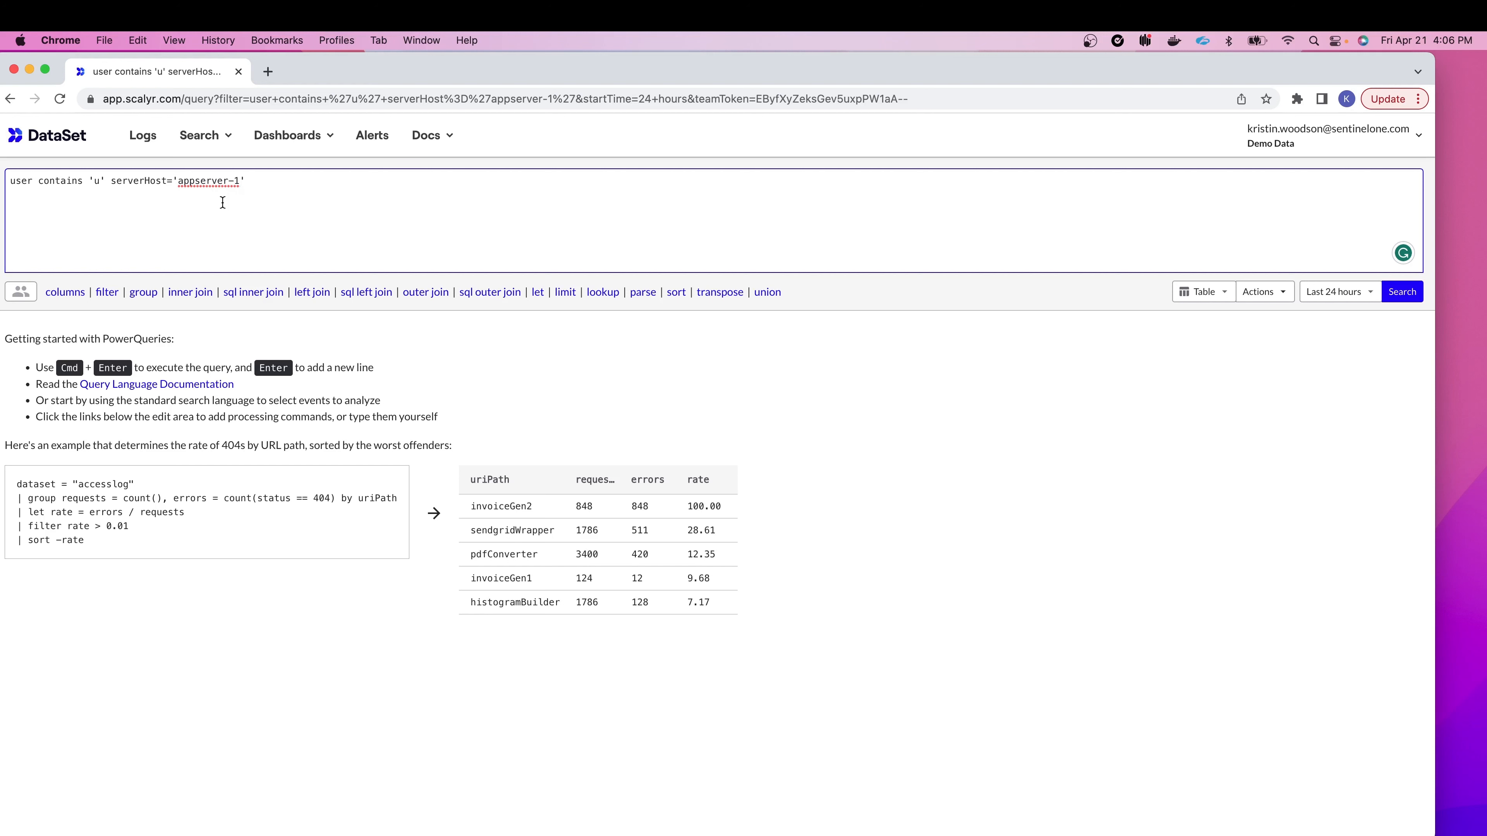
Step: Load the saved 'KW PQ Join Video 2 Example' query grouping by user with count and p90 timeMs
{"action": "left_click", "coordinate": [208, 139]}
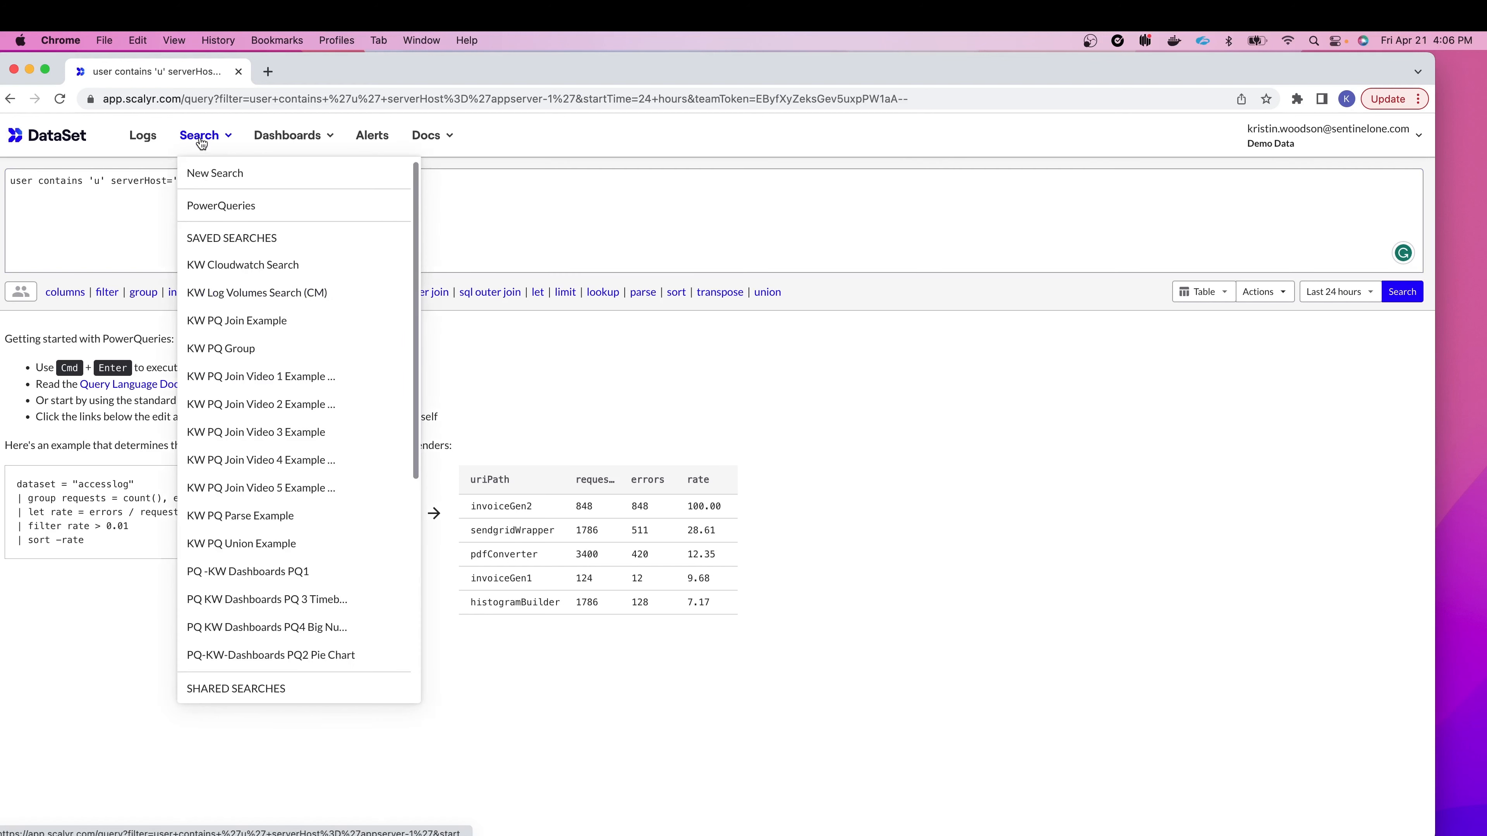
{"action": "left_click", "coordinate": [230, 403]}
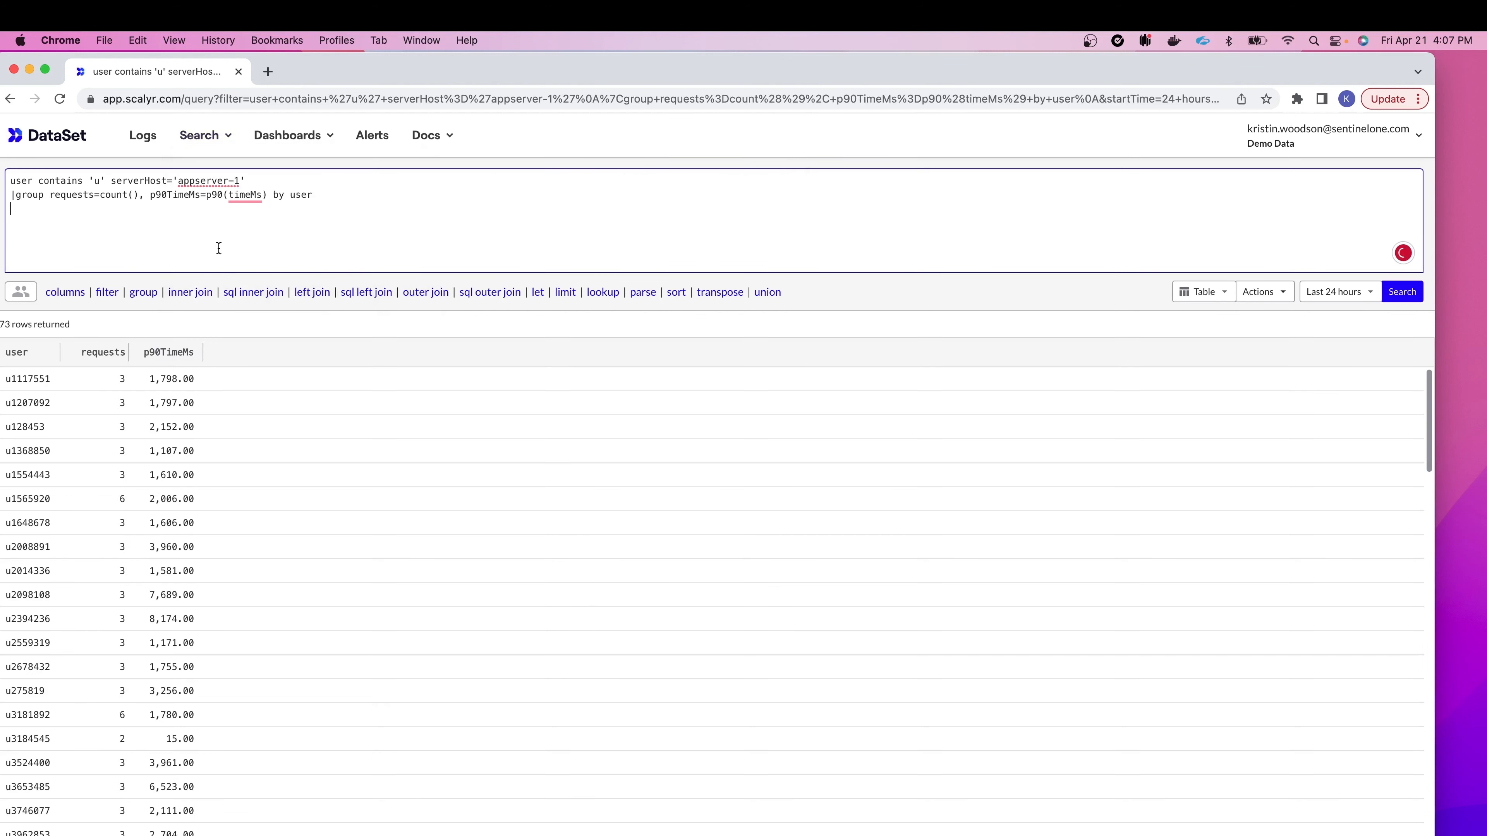
{"action": "left_click", "coordinate": [33, 203]}
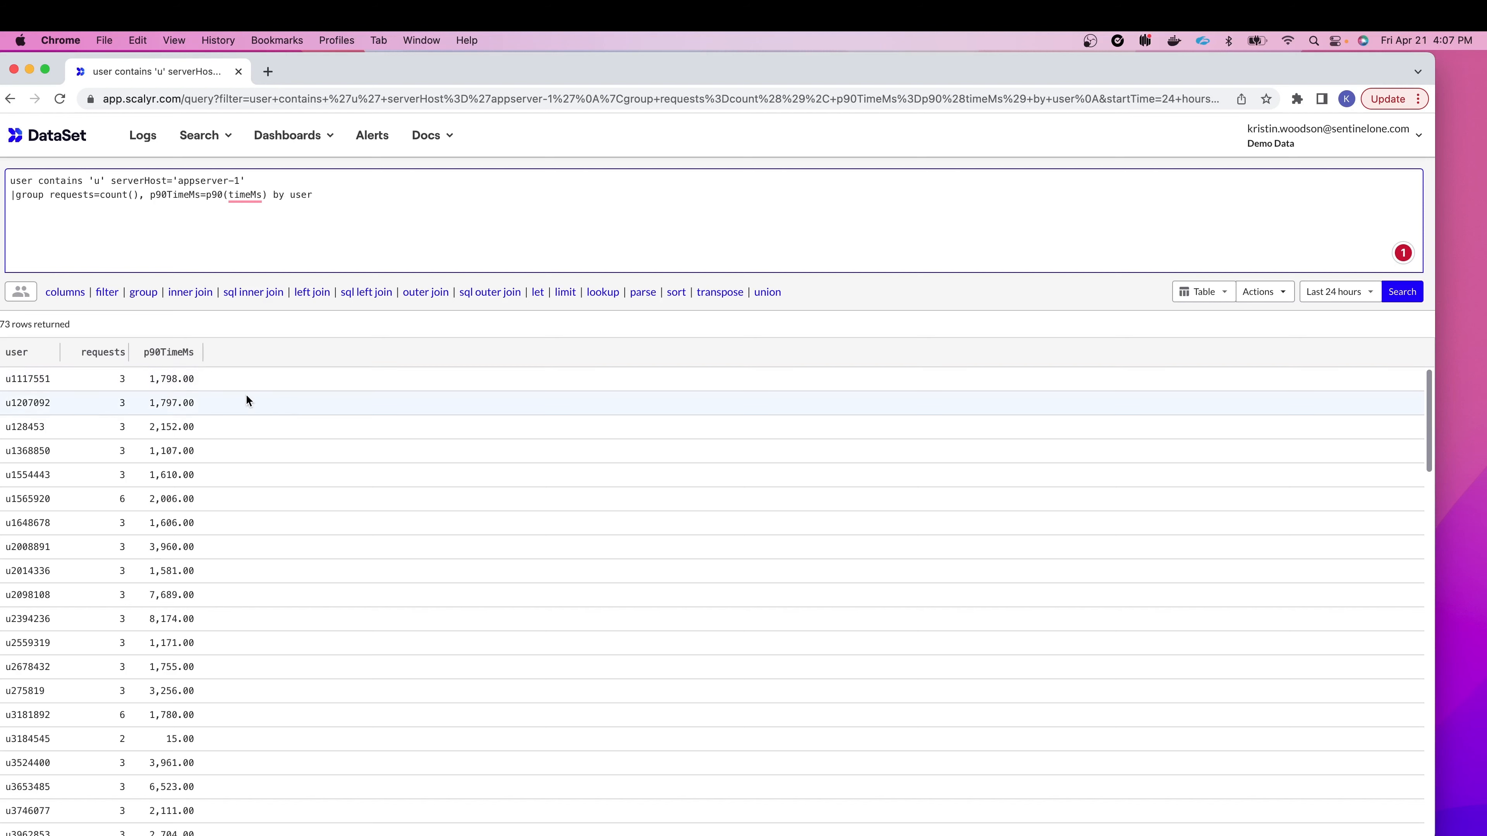
{"action": "scroll", "coordinate": [295, 410], "scroll_direction": "down", "scroll_amount": 3}
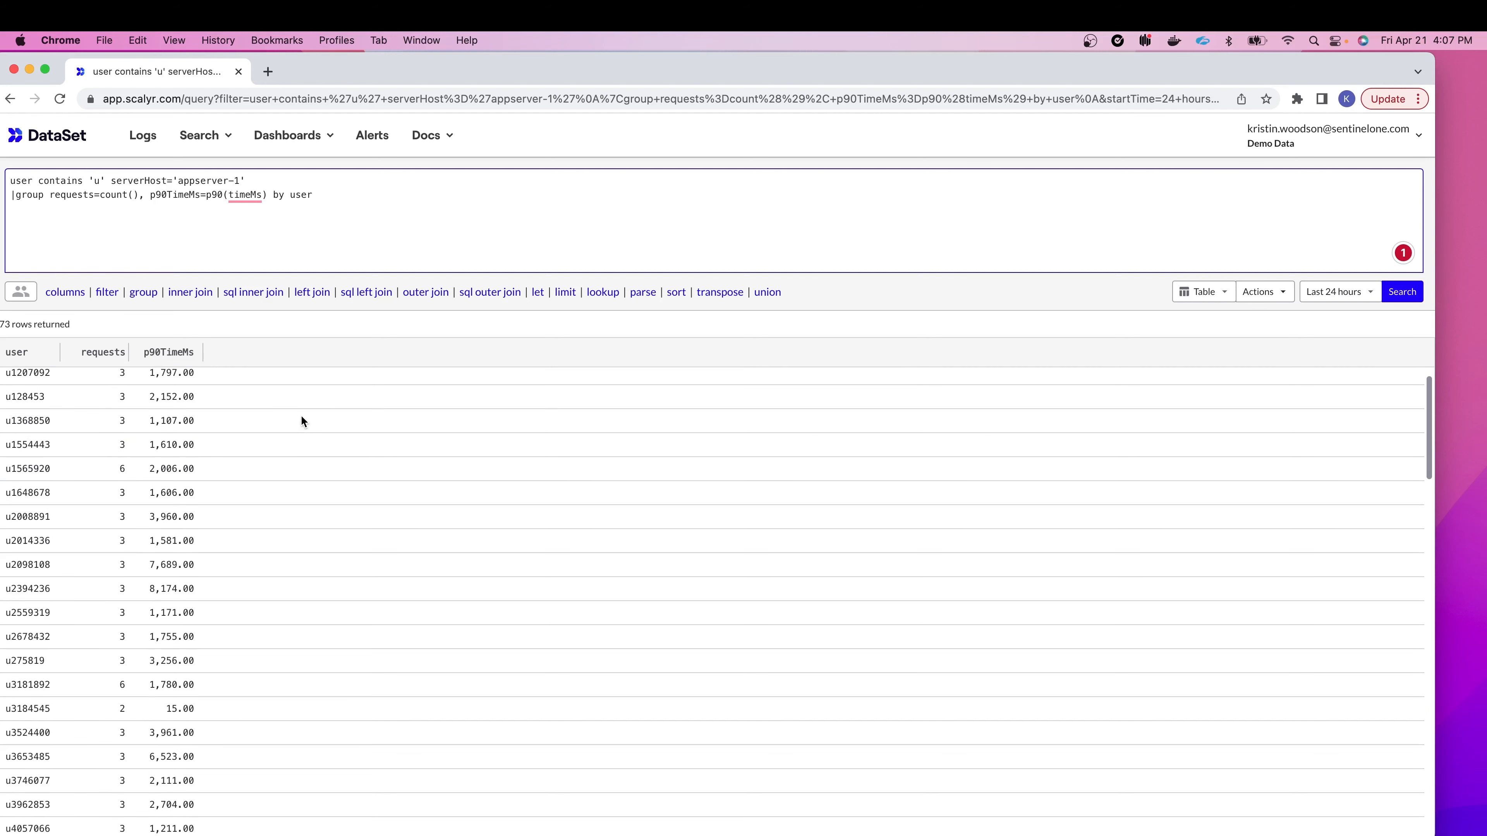
{"action": "scroll", "coordinate": [298, 422], "scroll_direction": "up", "scroll_amount": 3}
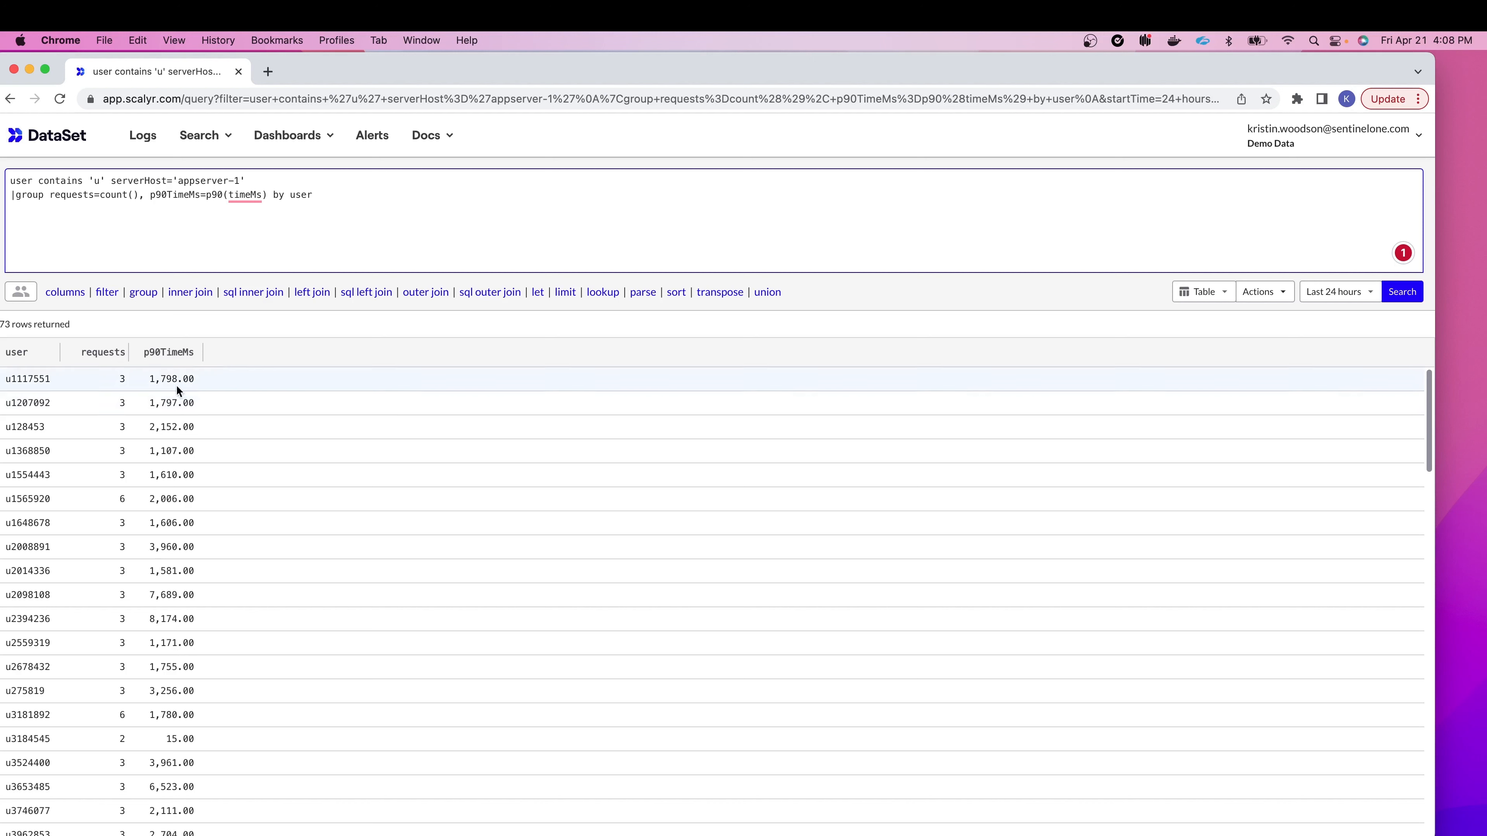
{"action": "left_click", "coordinate": [233, 97]}
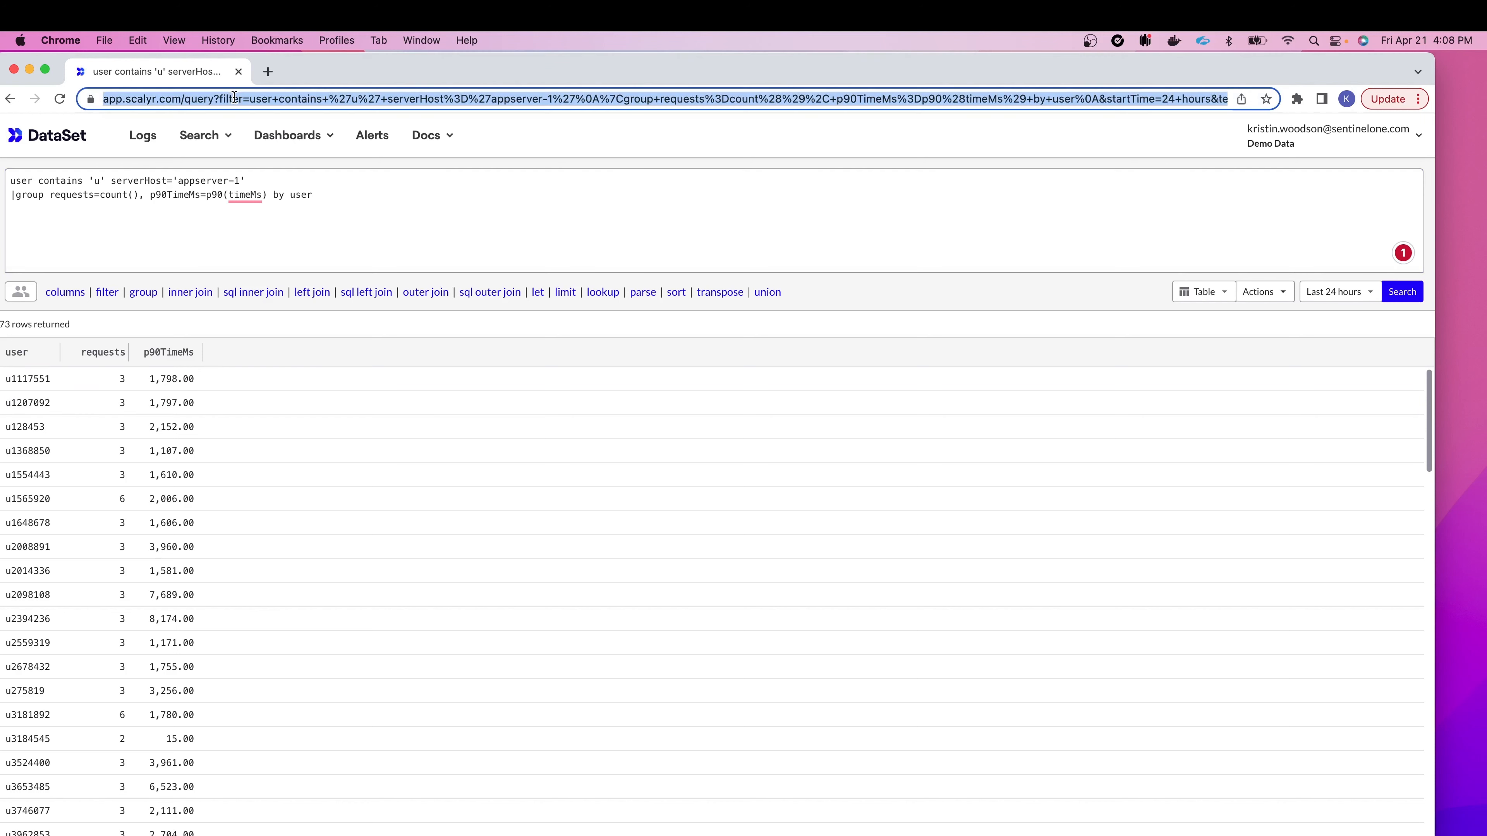
Step: Copy the page address and start a new search with the query and appserver-1 source cleared
{"action": "key", "text": "super+c"}
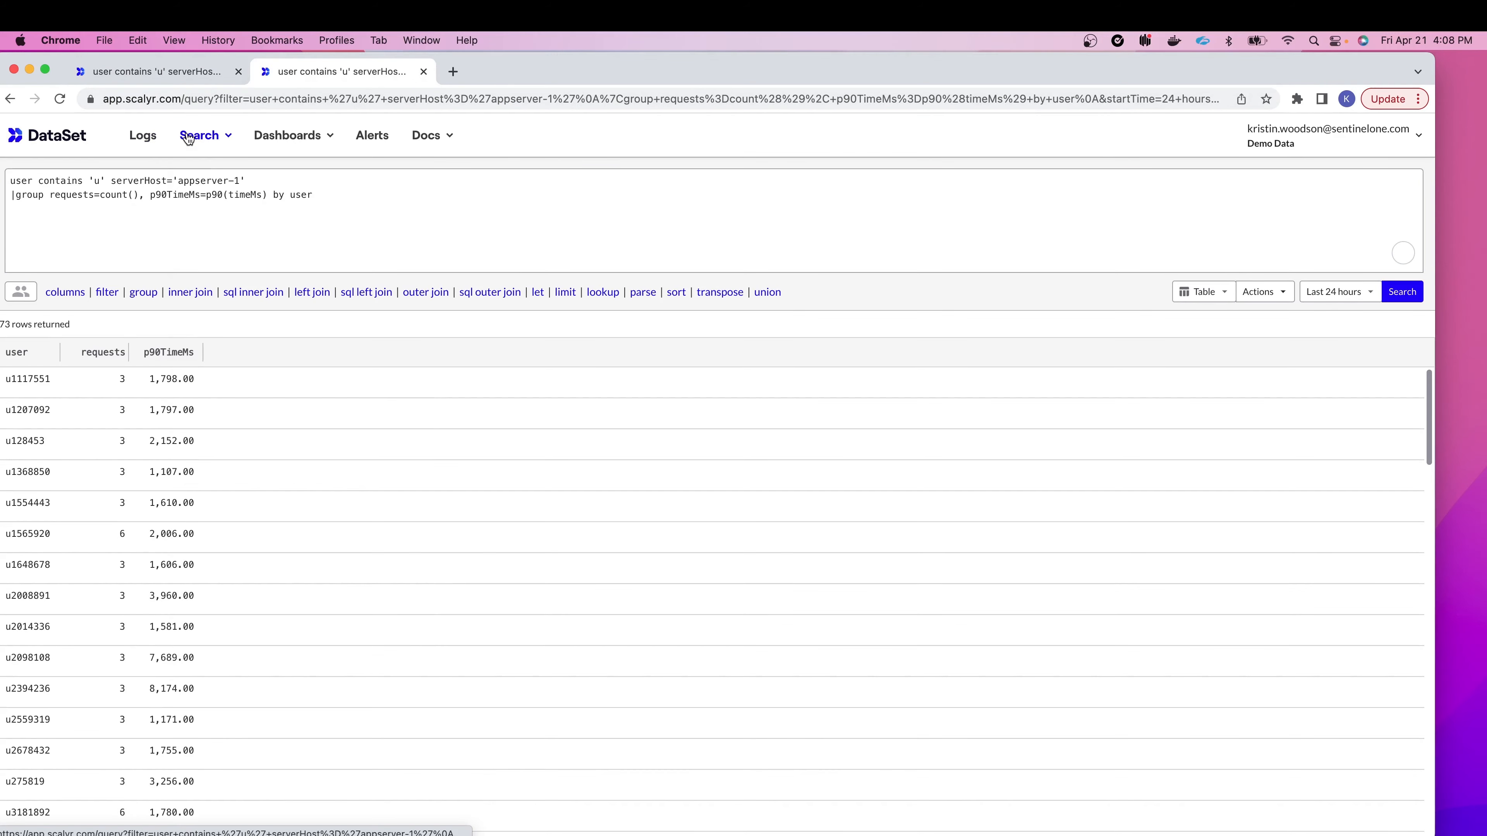
{"action": "left_click", "coordinate": [189, 137]}
{"action": "left_click", "coordinate": [202, 169]}
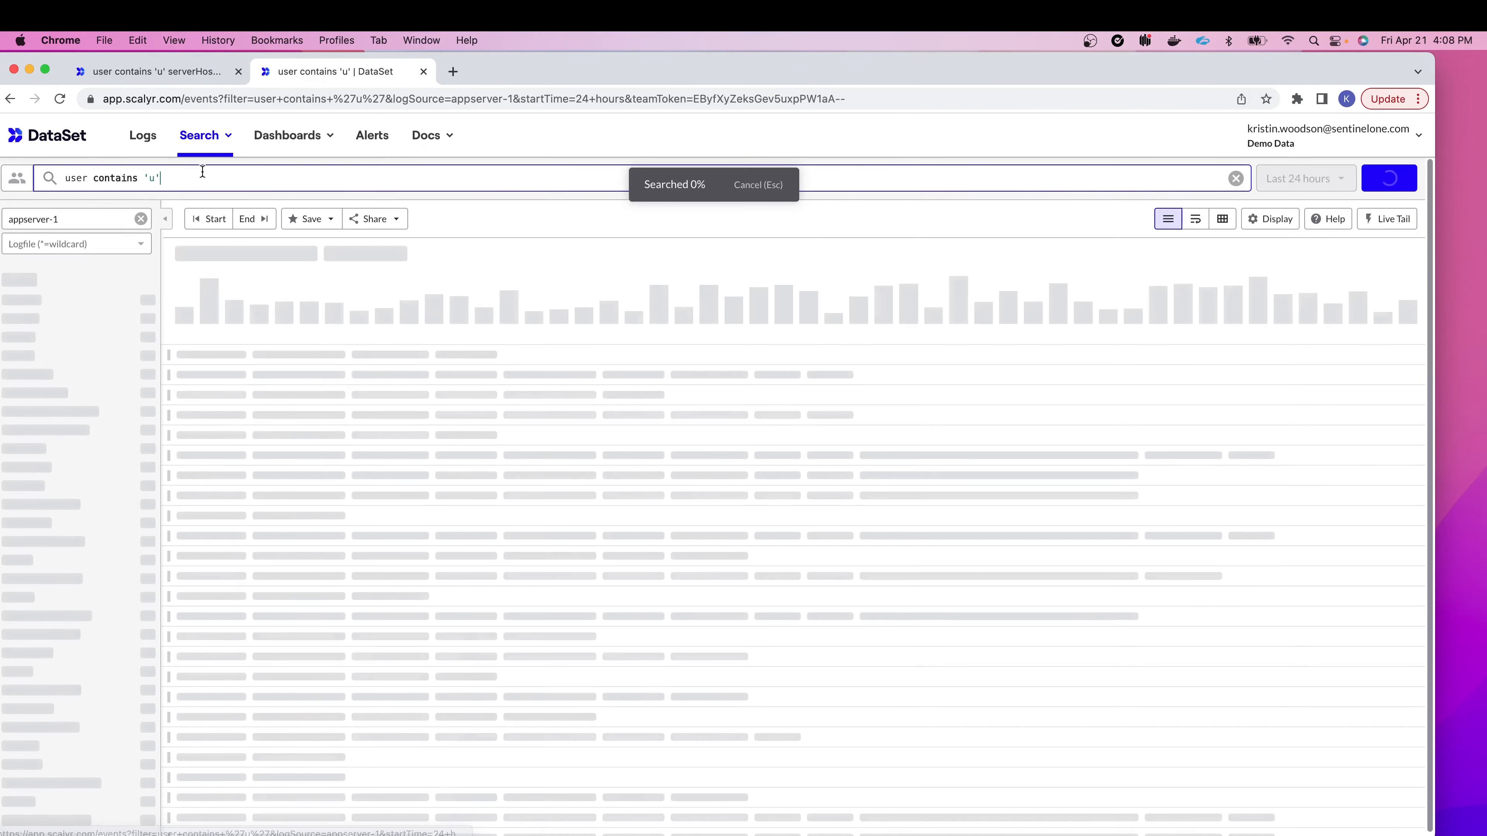
{"action": "left_click_drag", "start_coordinate": [185, 178], "coordinate": [55, 175]}
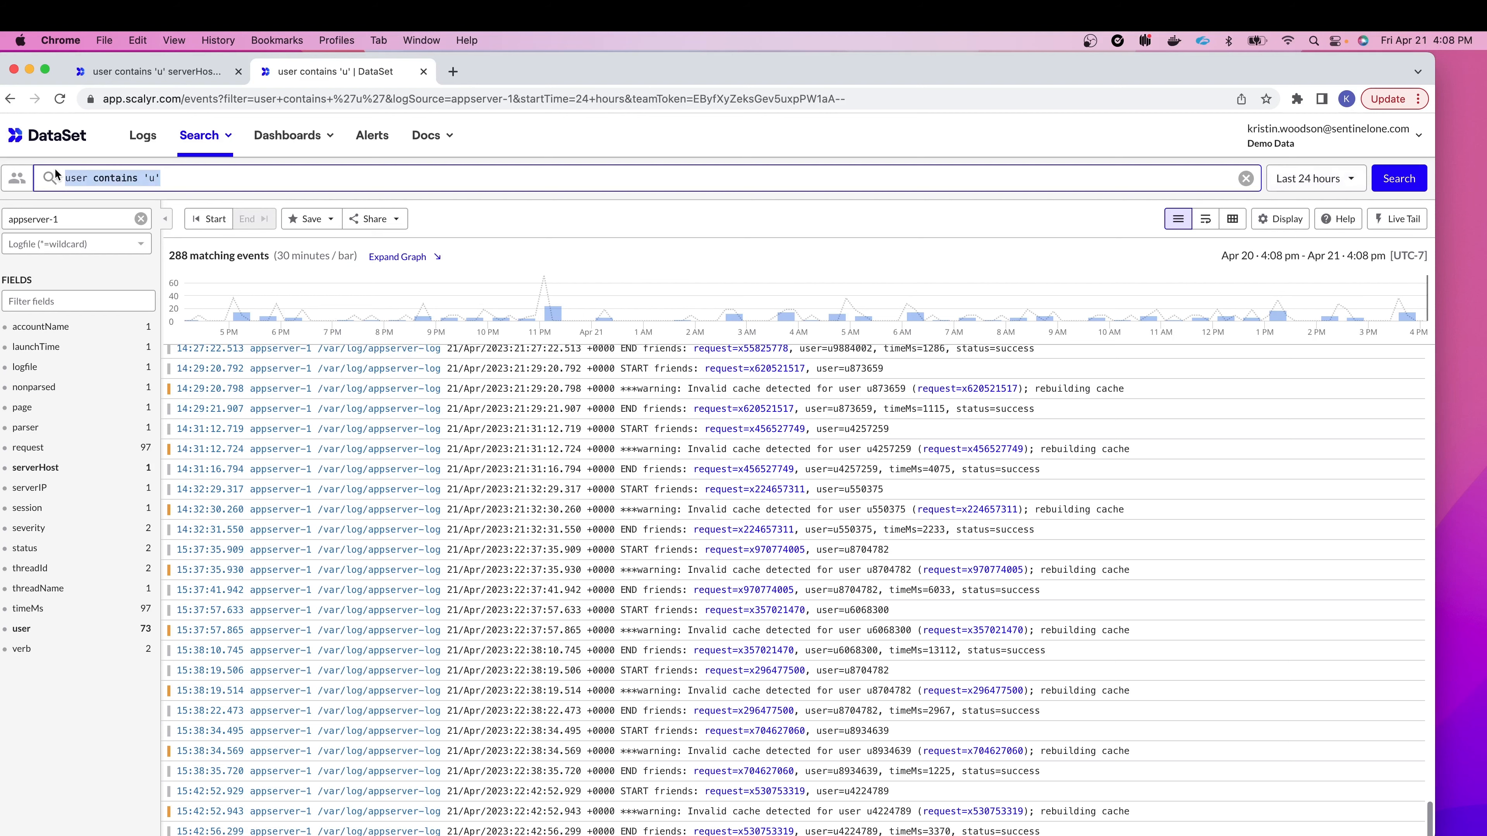
{"action": "key", "text": "BackSpace"}
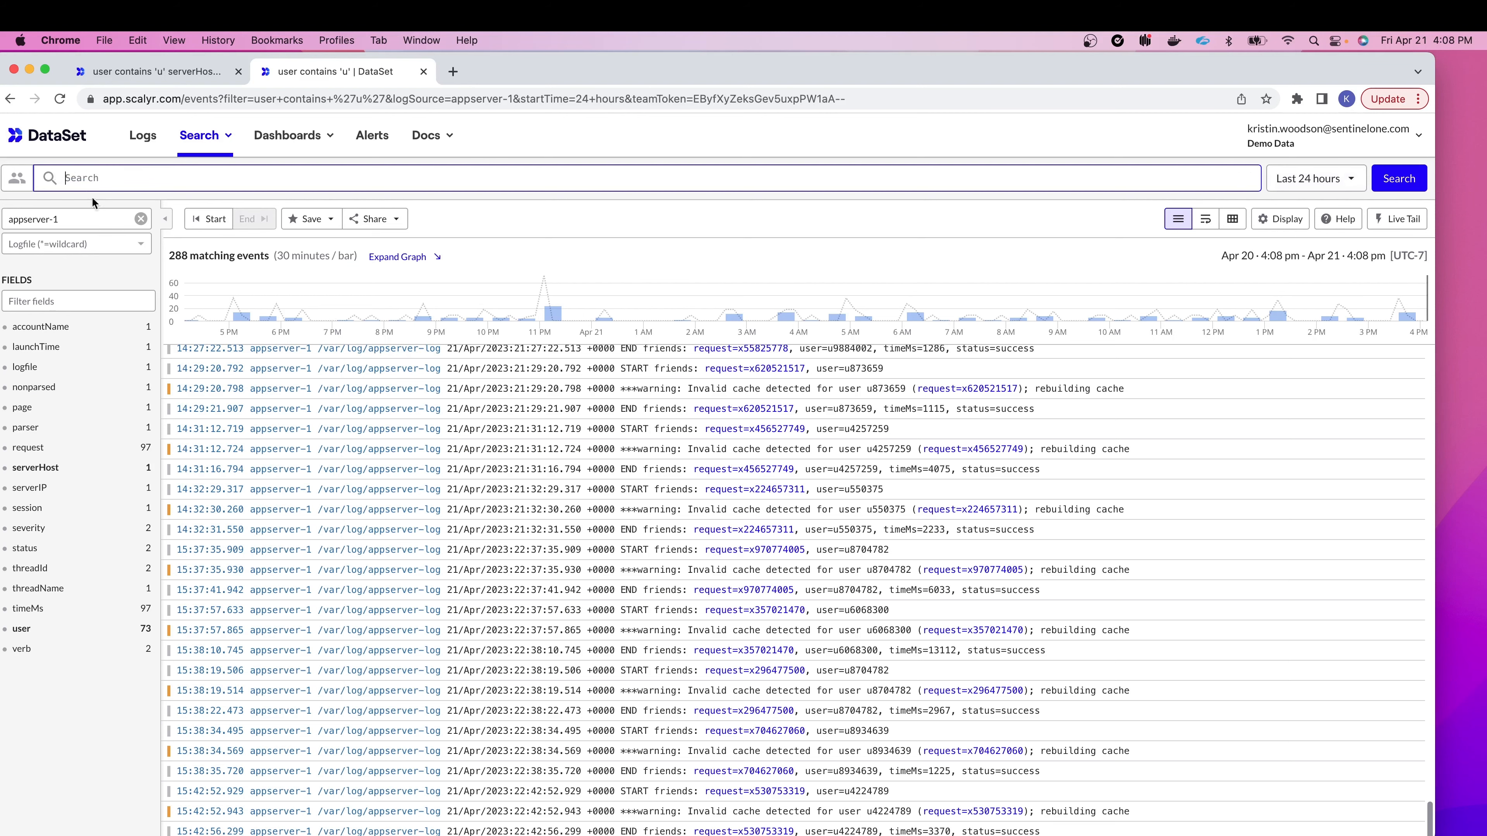
{"action": "left_click", "coordinate": [141, 219]}
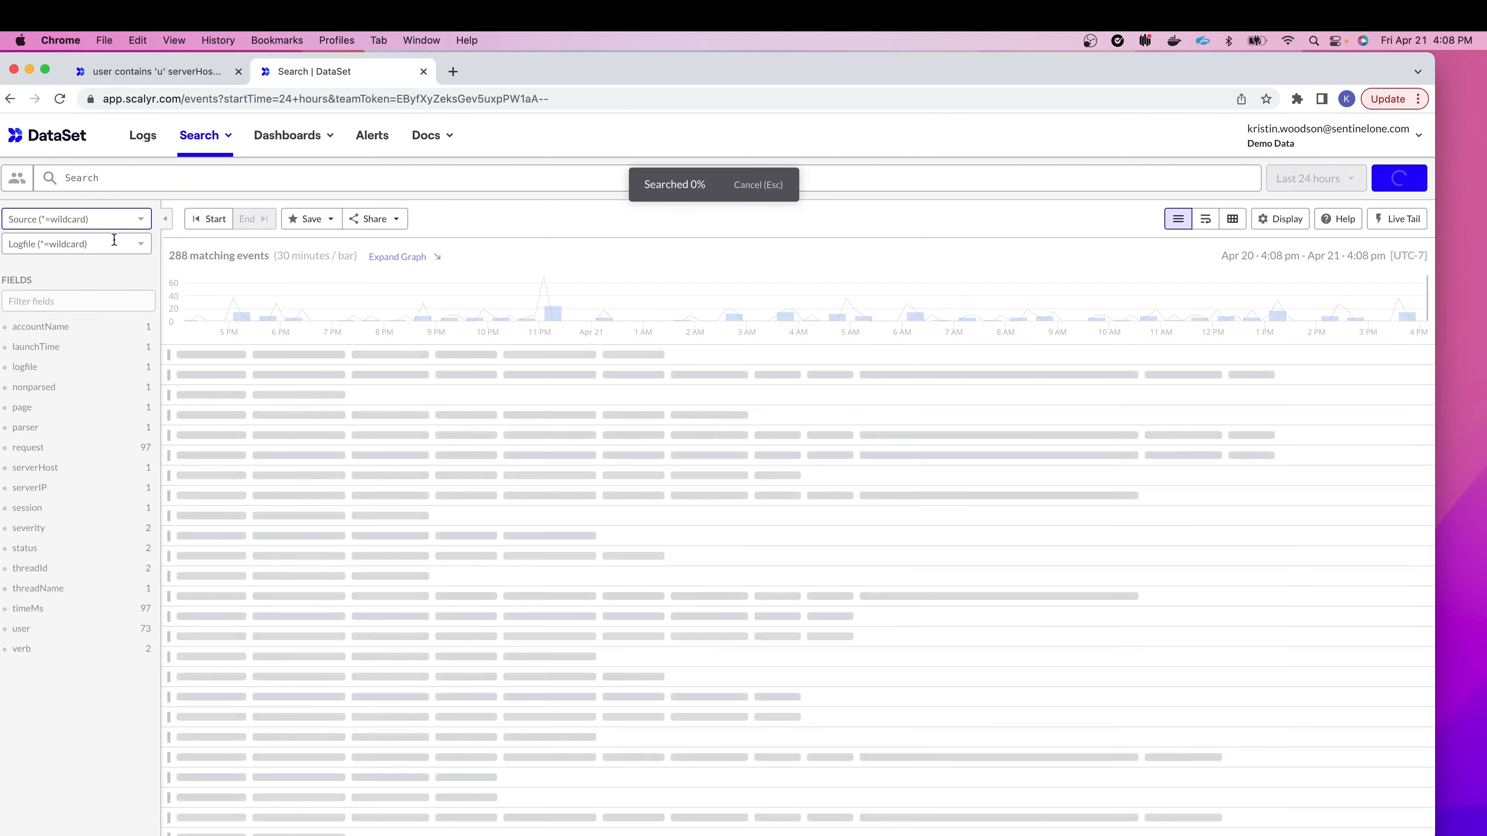
Step: Search the KWMysql_log.txt log file and turn that search into a PowerQuery
{"action": "left_click", "coordinate": [111, 242]}
{"action": "type", "text": "kw"}
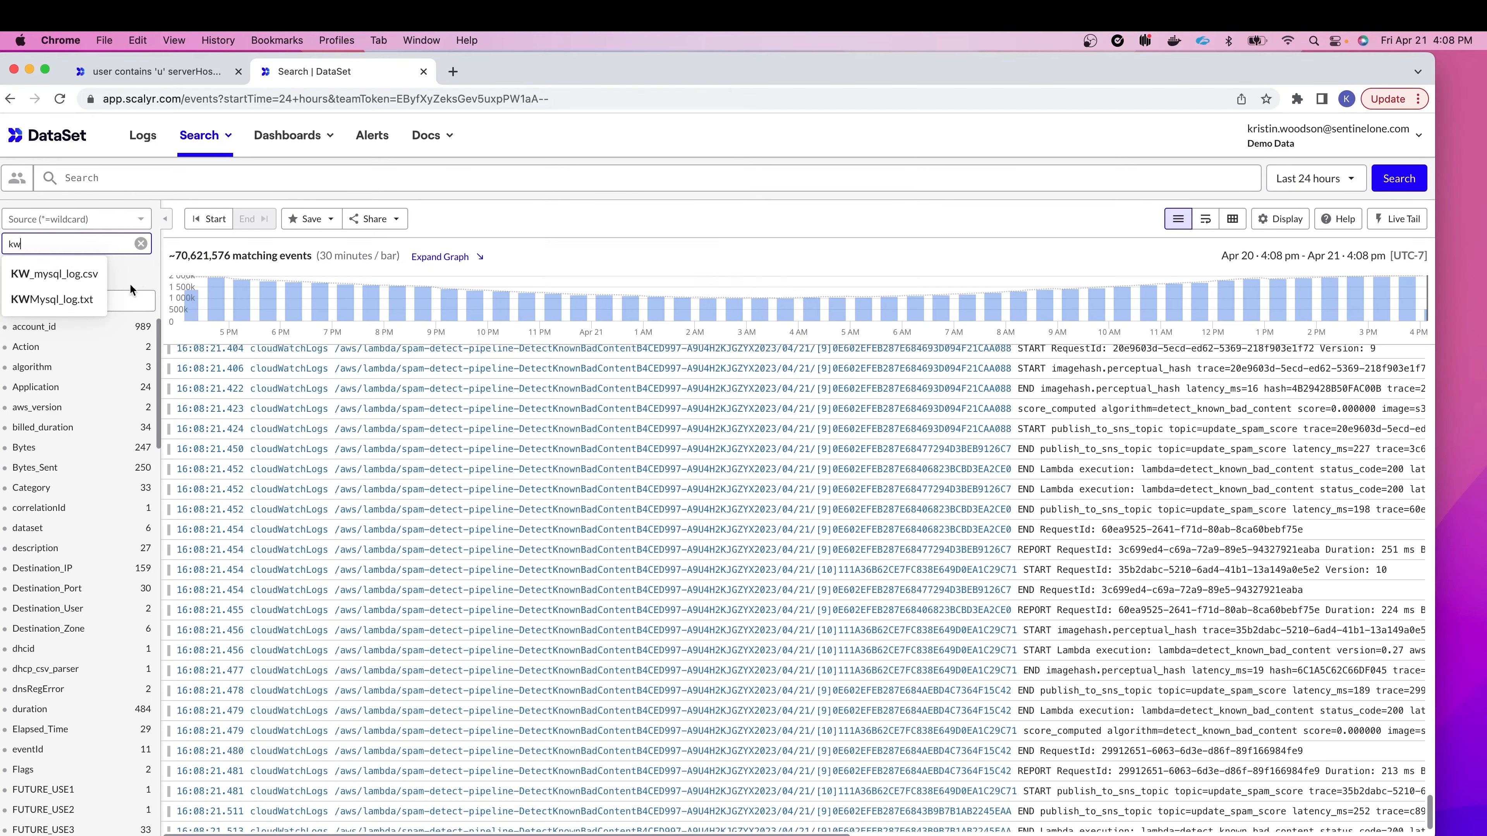
{"action": "left_click", "coordinate": [92, 301]}
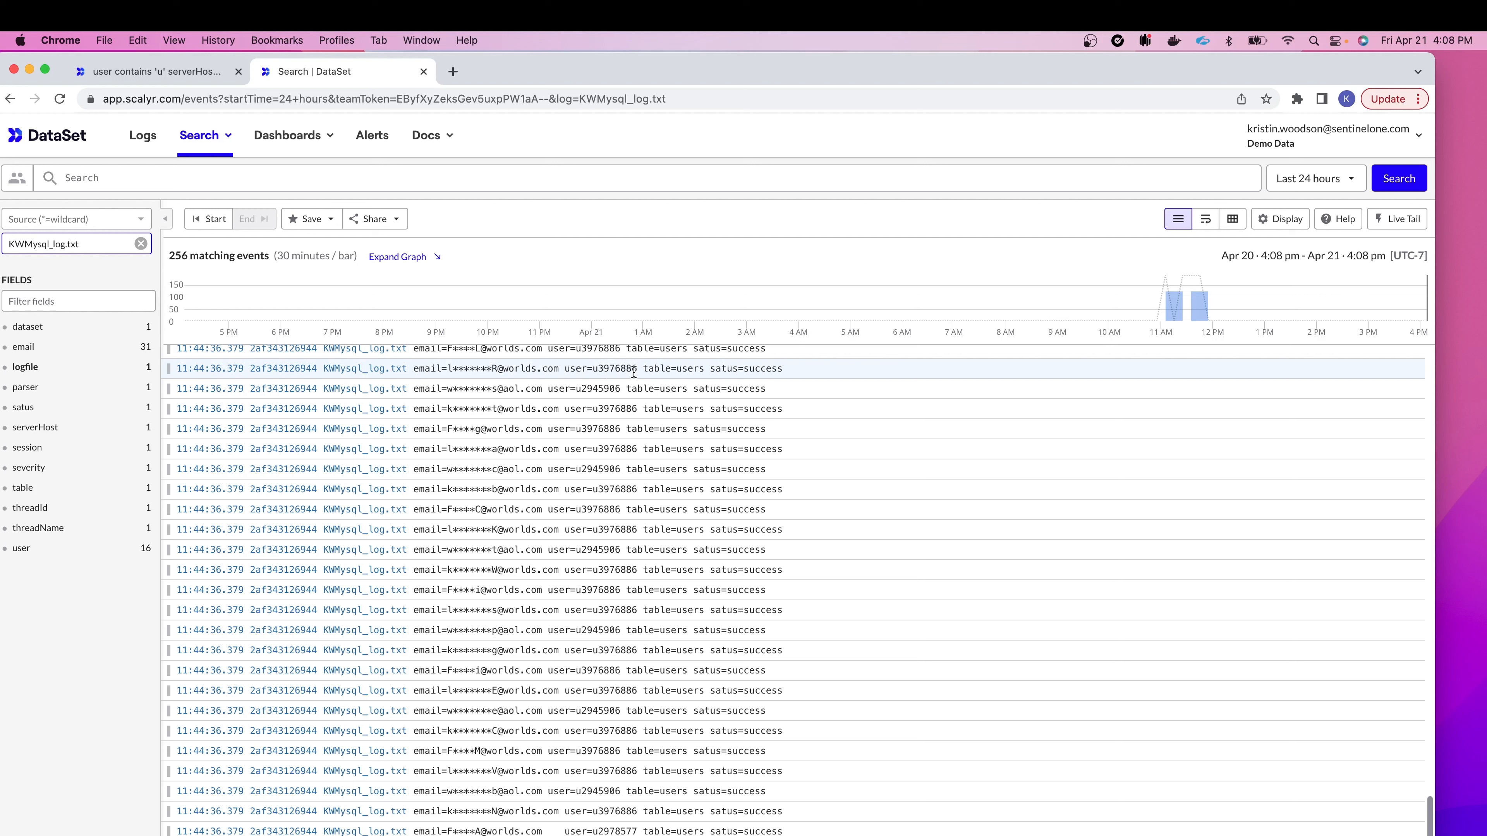
{"action": "left_click", "coordinate": [208, 136]}
{"action": "left_click", "coordinate": [235, 205]}
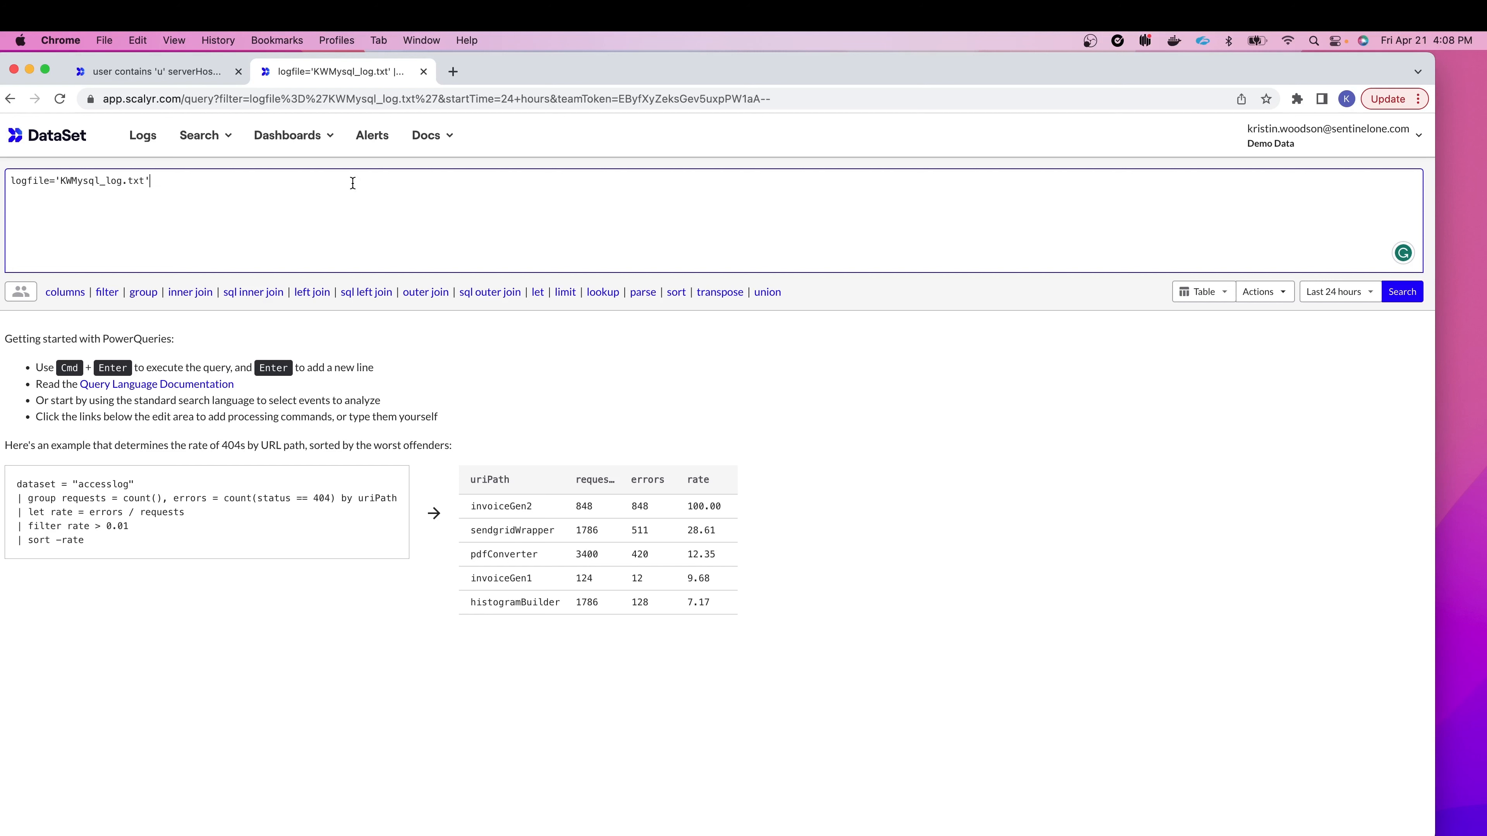
Step: Add '| columns user, email' to the KWMysql_log.txt query, run it, and select its text
{"action": "key", "text": "Return"}
{"action": "type", "text": "|"}
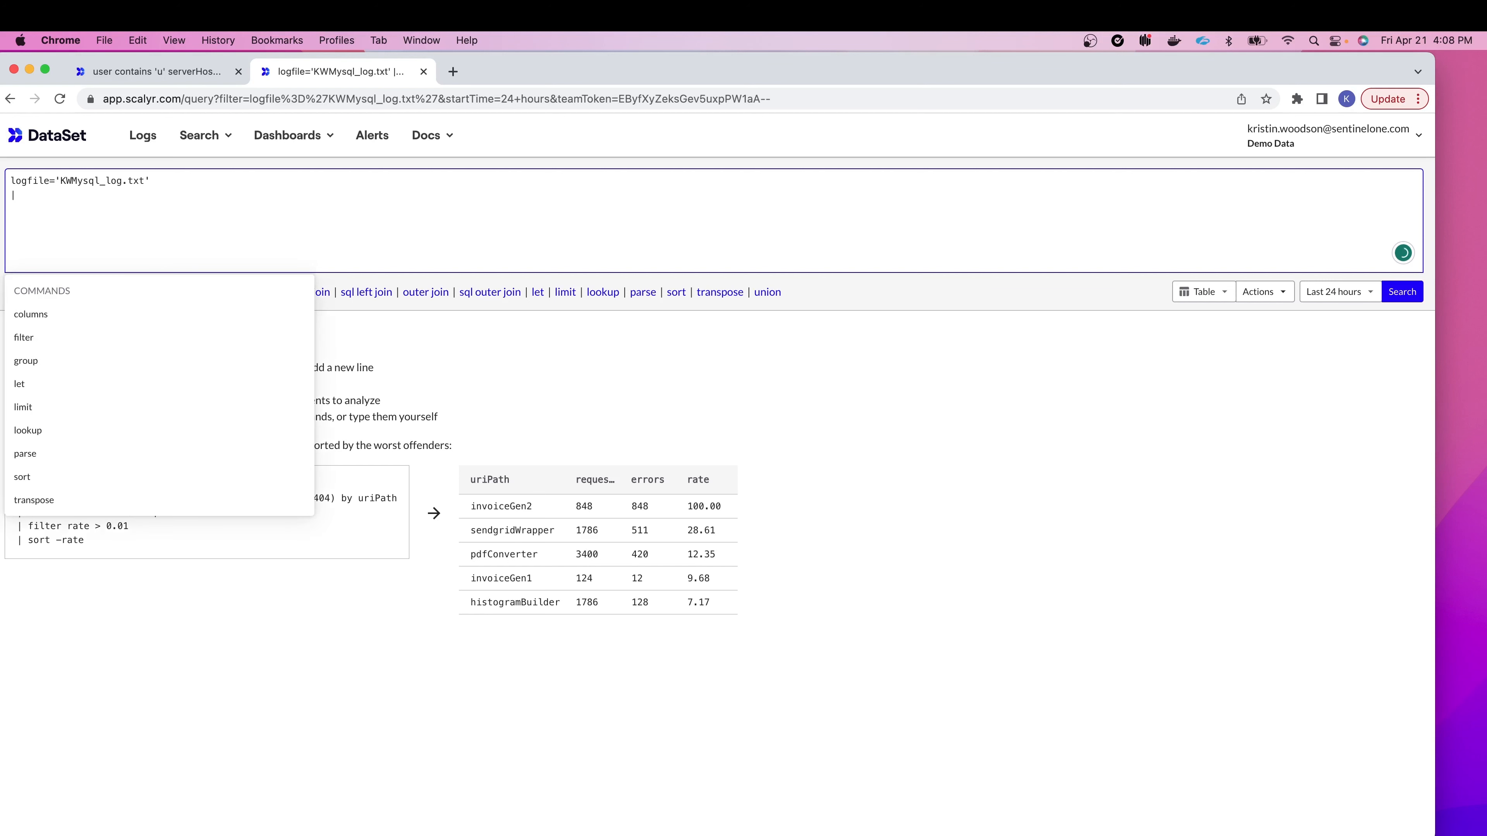
{"action": "left_click", "coordinate": [183, 320]}
{"action": "type", "text": "use"}
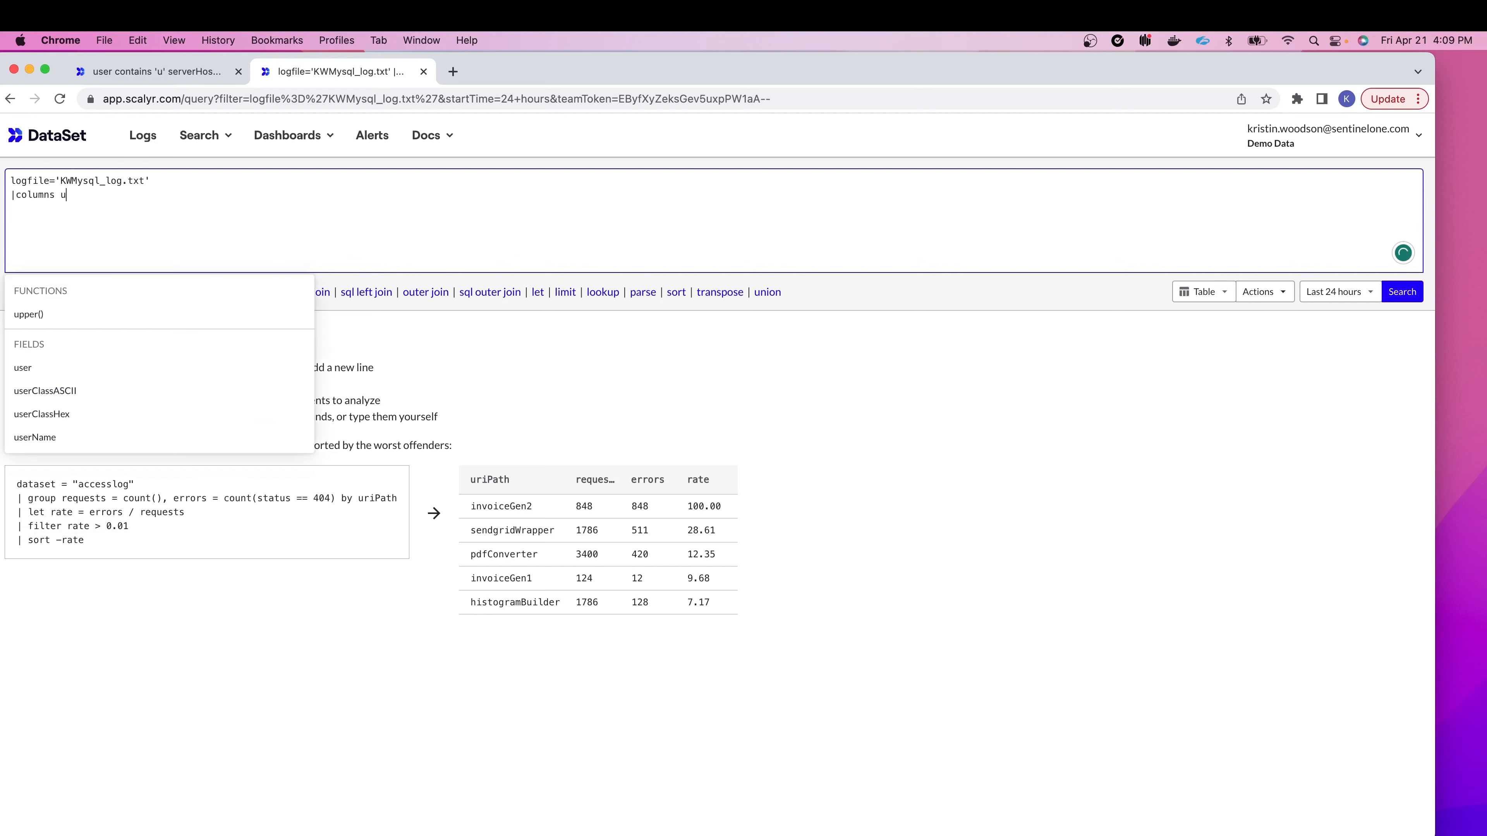
{"action": "left_click", "coordinate": [187, 318]}
{"action": "type", "text": ", emai"}
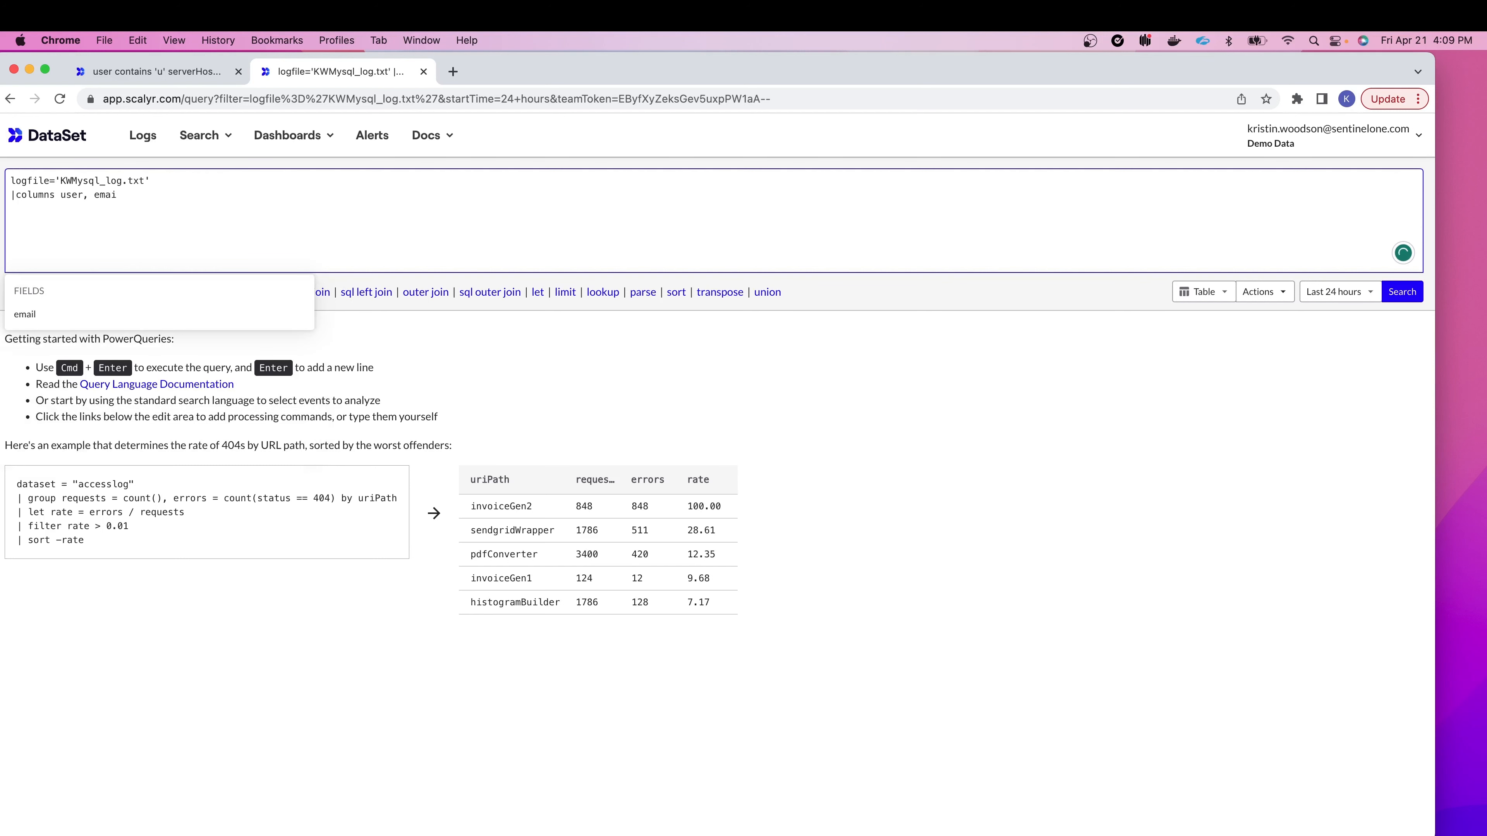
{"action": "left_click", "coordinate": [149, 315]}
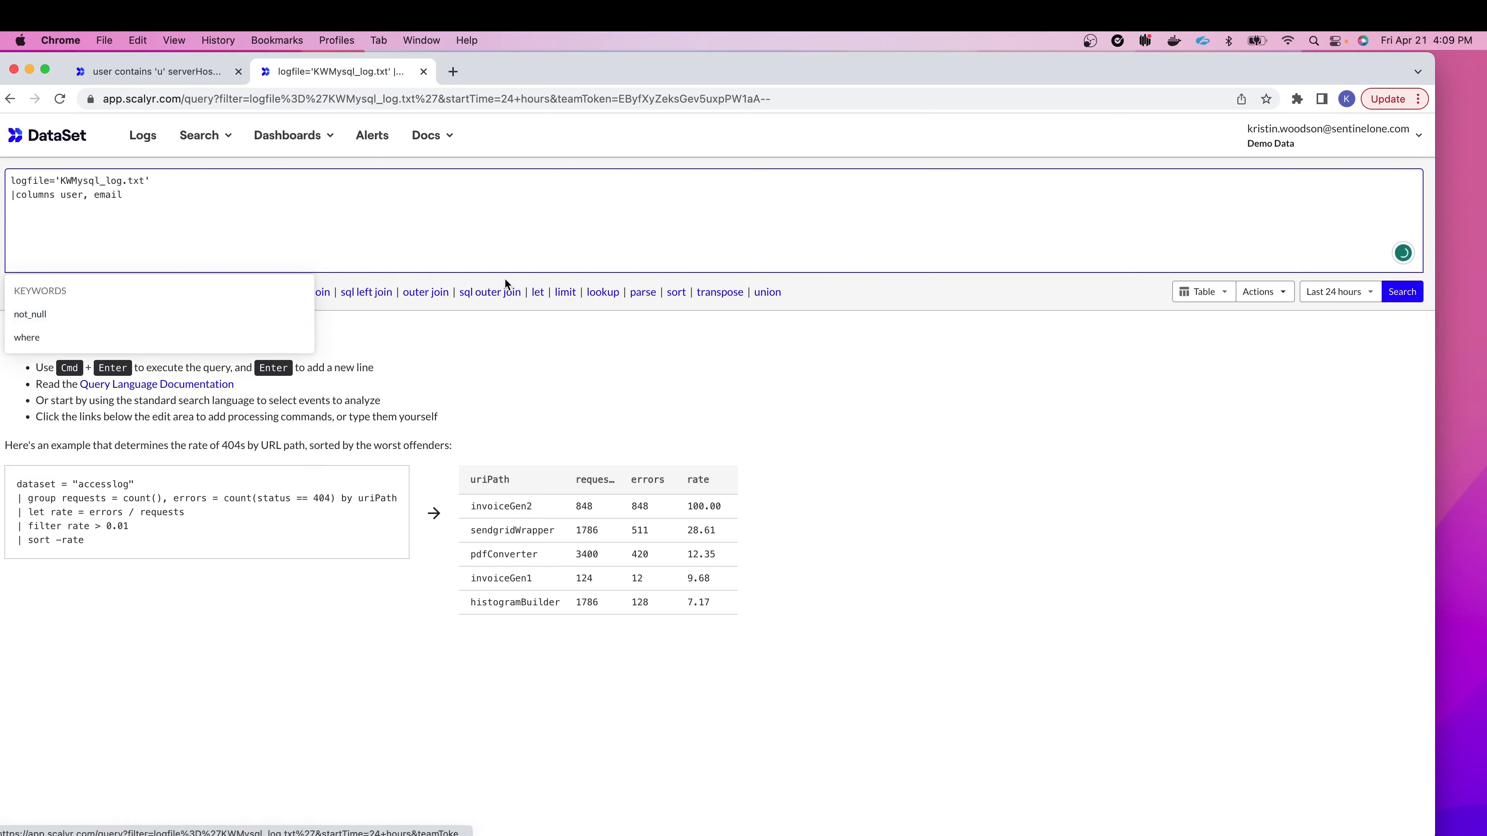
{"action": "left_click", "coordinate": [1392, 299]}
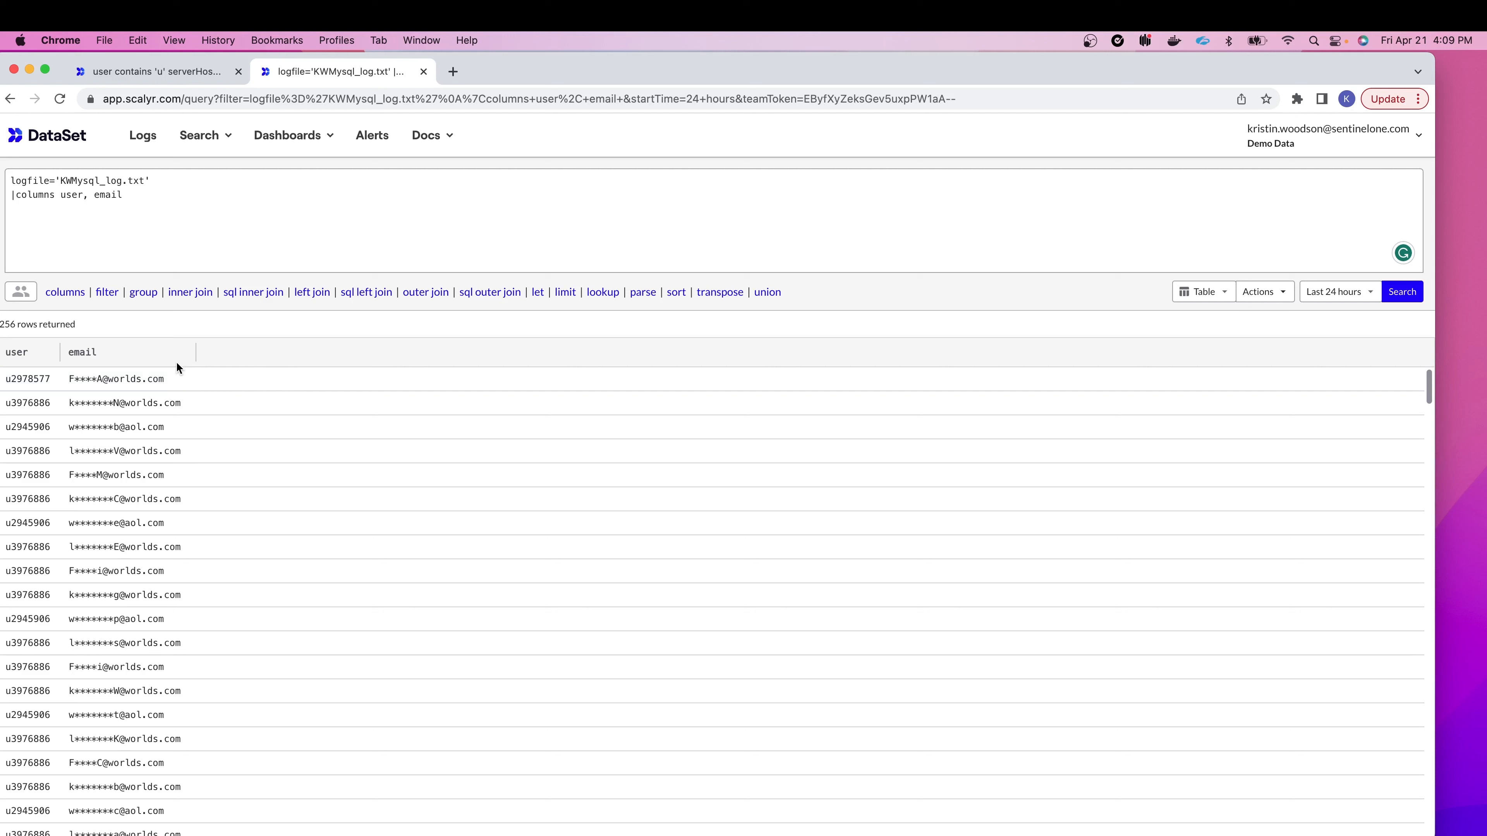
{"action": "left_click_drag", "start_coordinate": [186, 199], "coordinate": [5, 185]}
{"action": "key", "text": "super+c"}
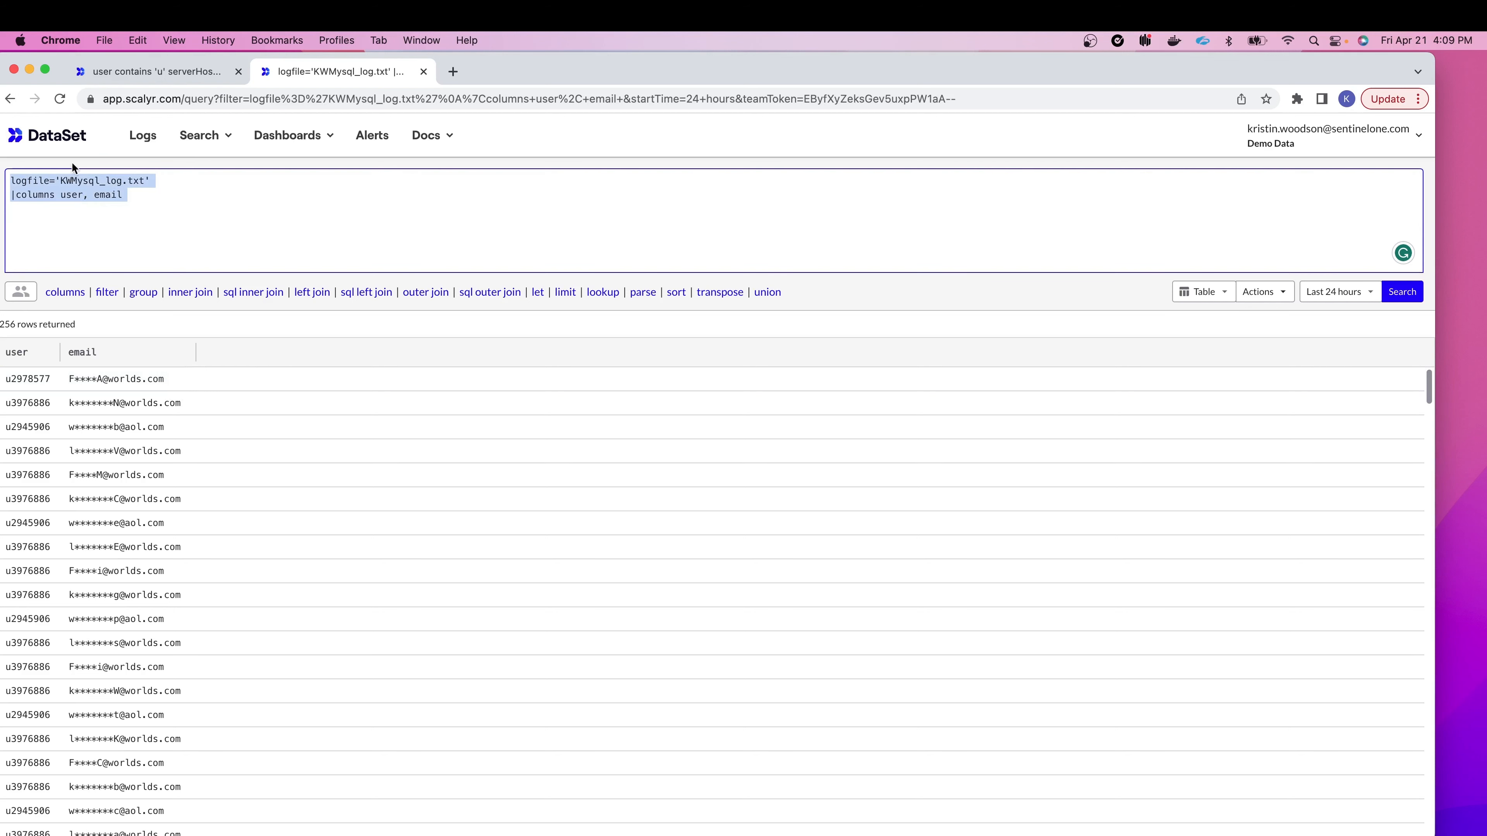
Step: Add a '| join' line at the top of the appserver-1 query
{"action": "left_click", "coordinate": [149, 72]}
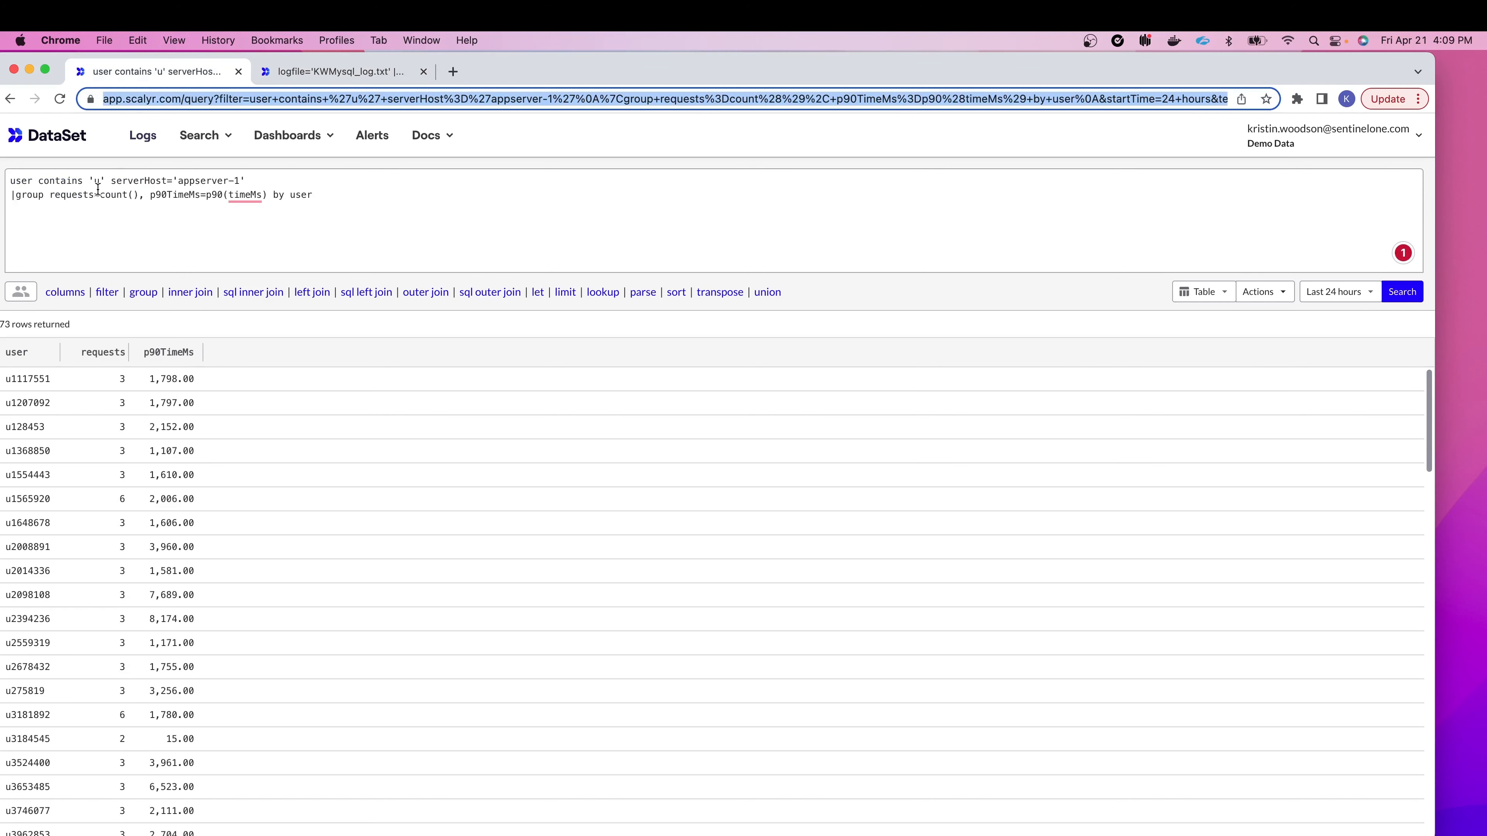
{"action": "left_click", "coordinate": [12, 181]}
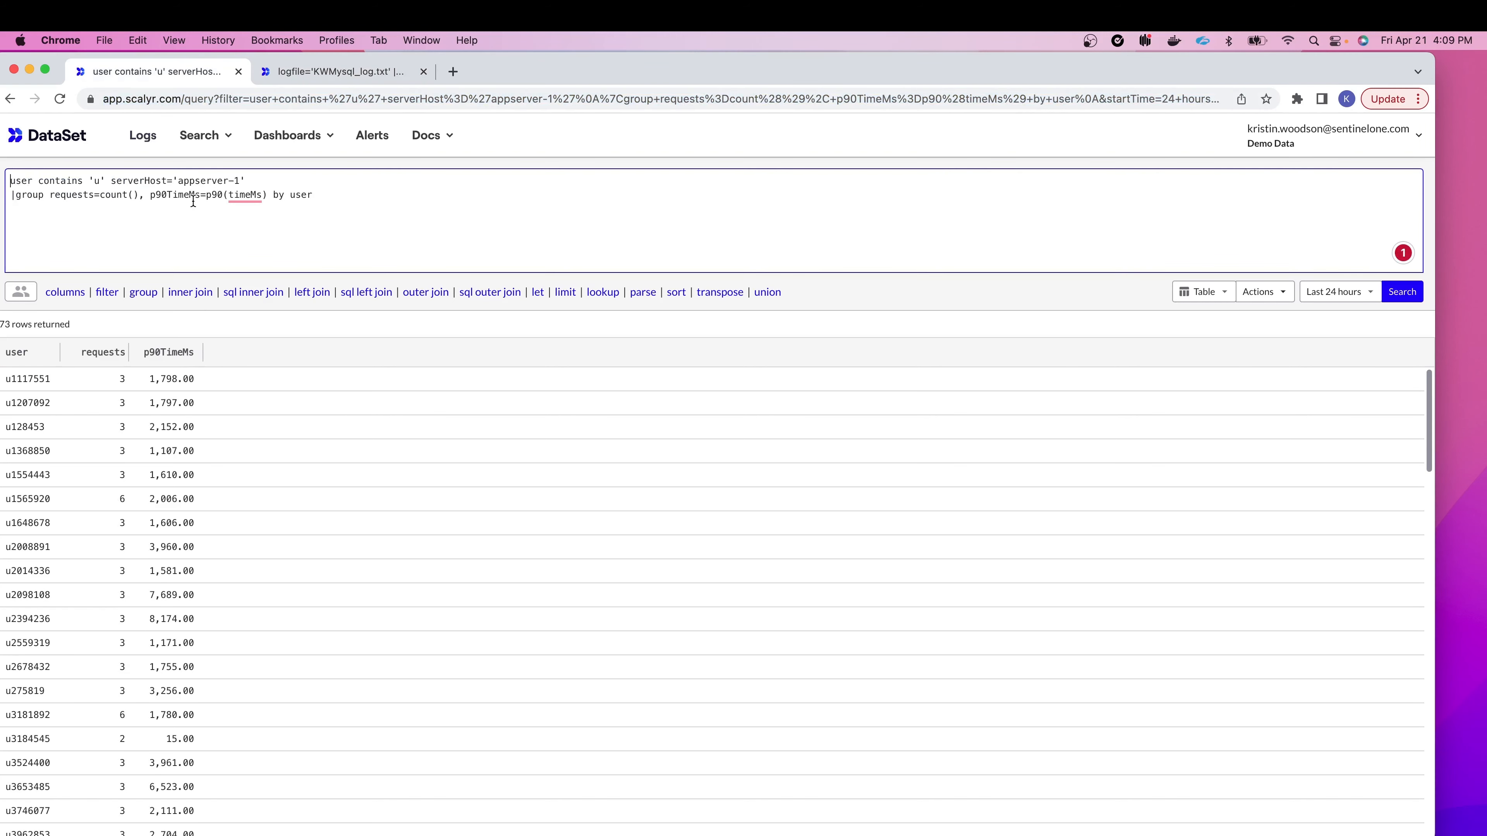
{"action": "key", "text": "Return"}
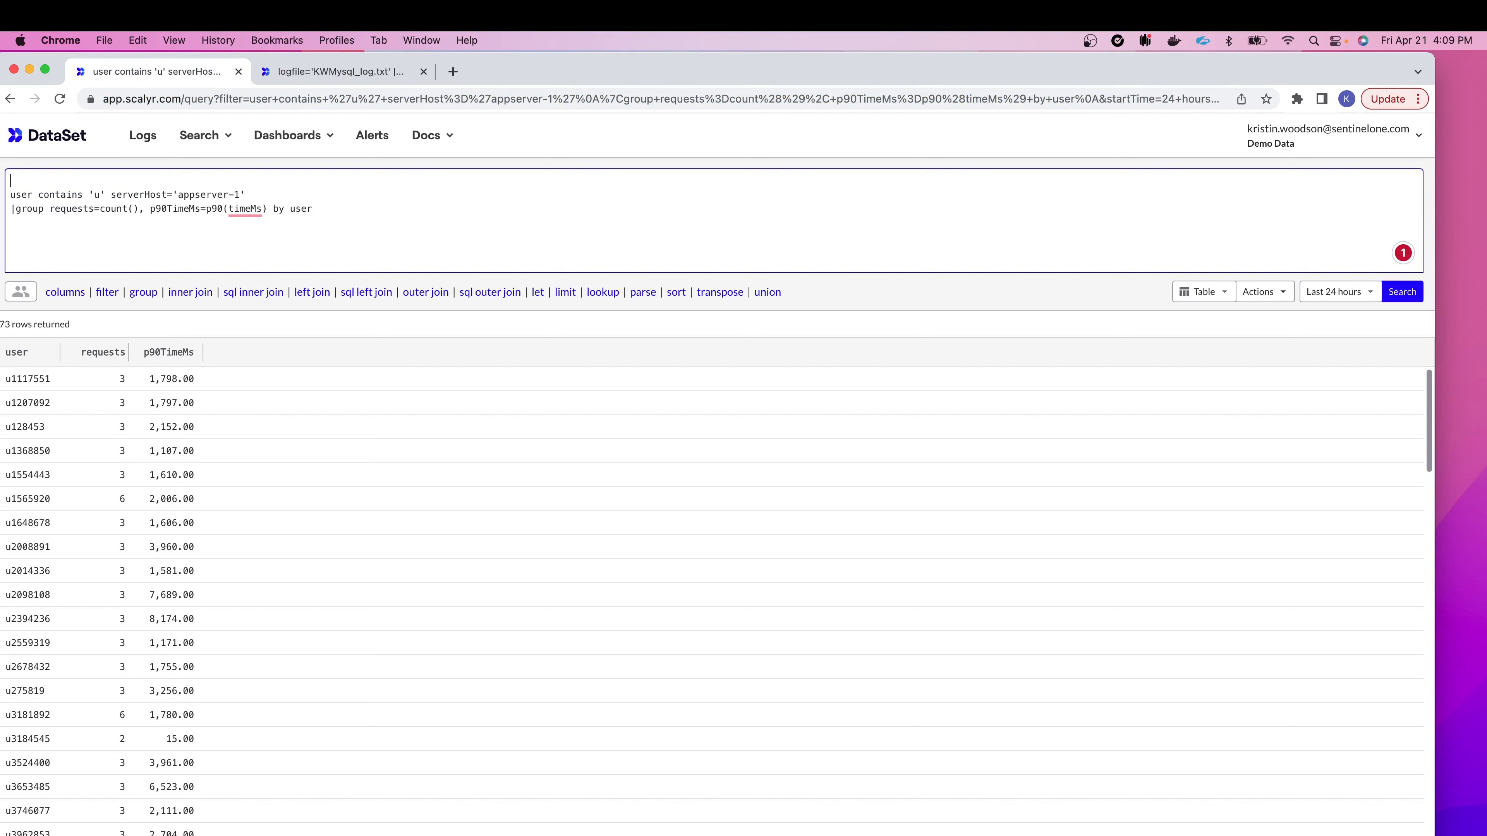
{"action": "key", "text": "Return"}
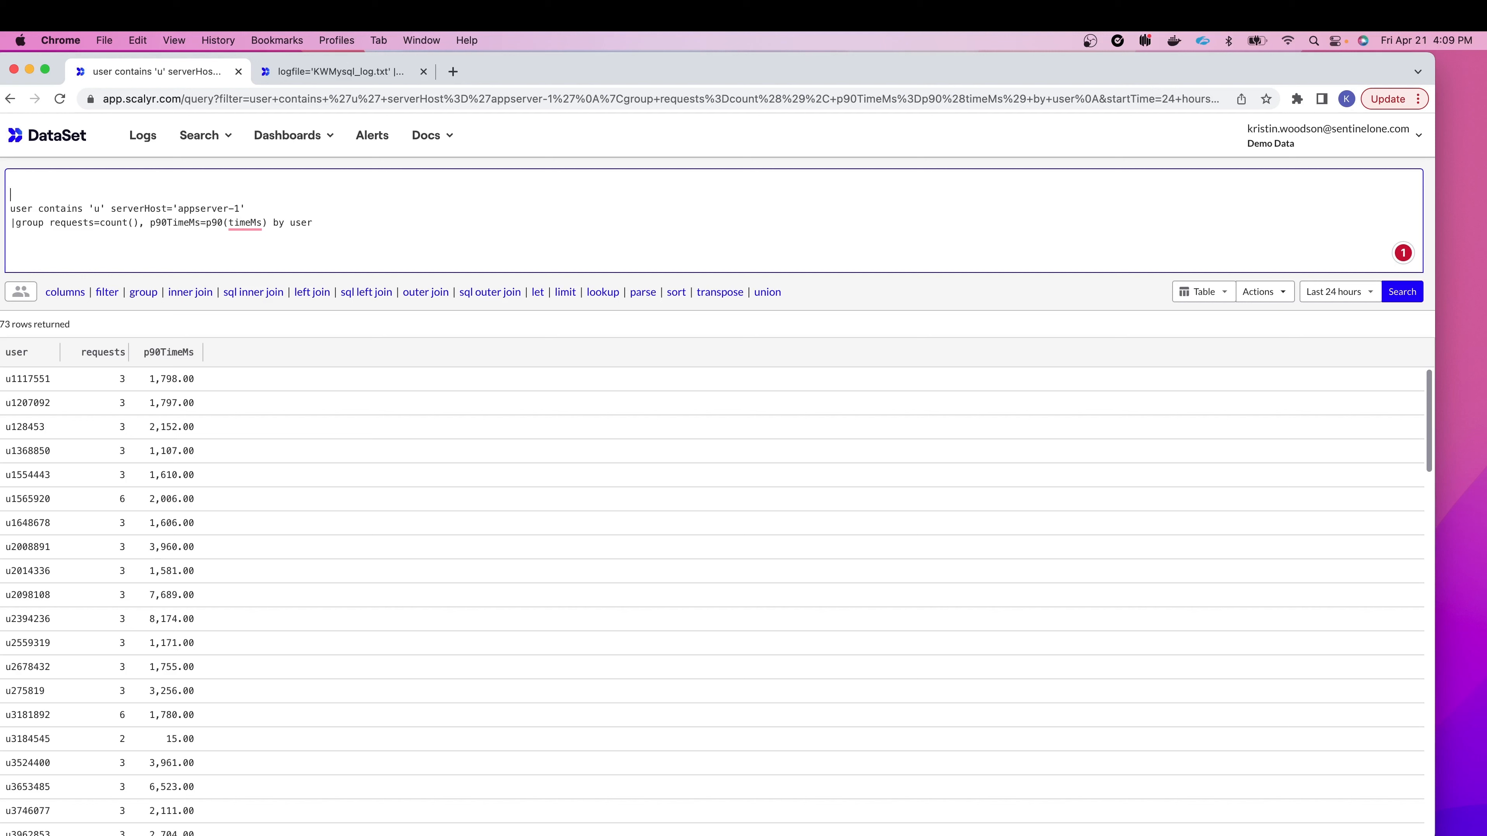
{"action": "key", "text": "BackSpace"}
{"action": "key", "text": "BackSpace"}
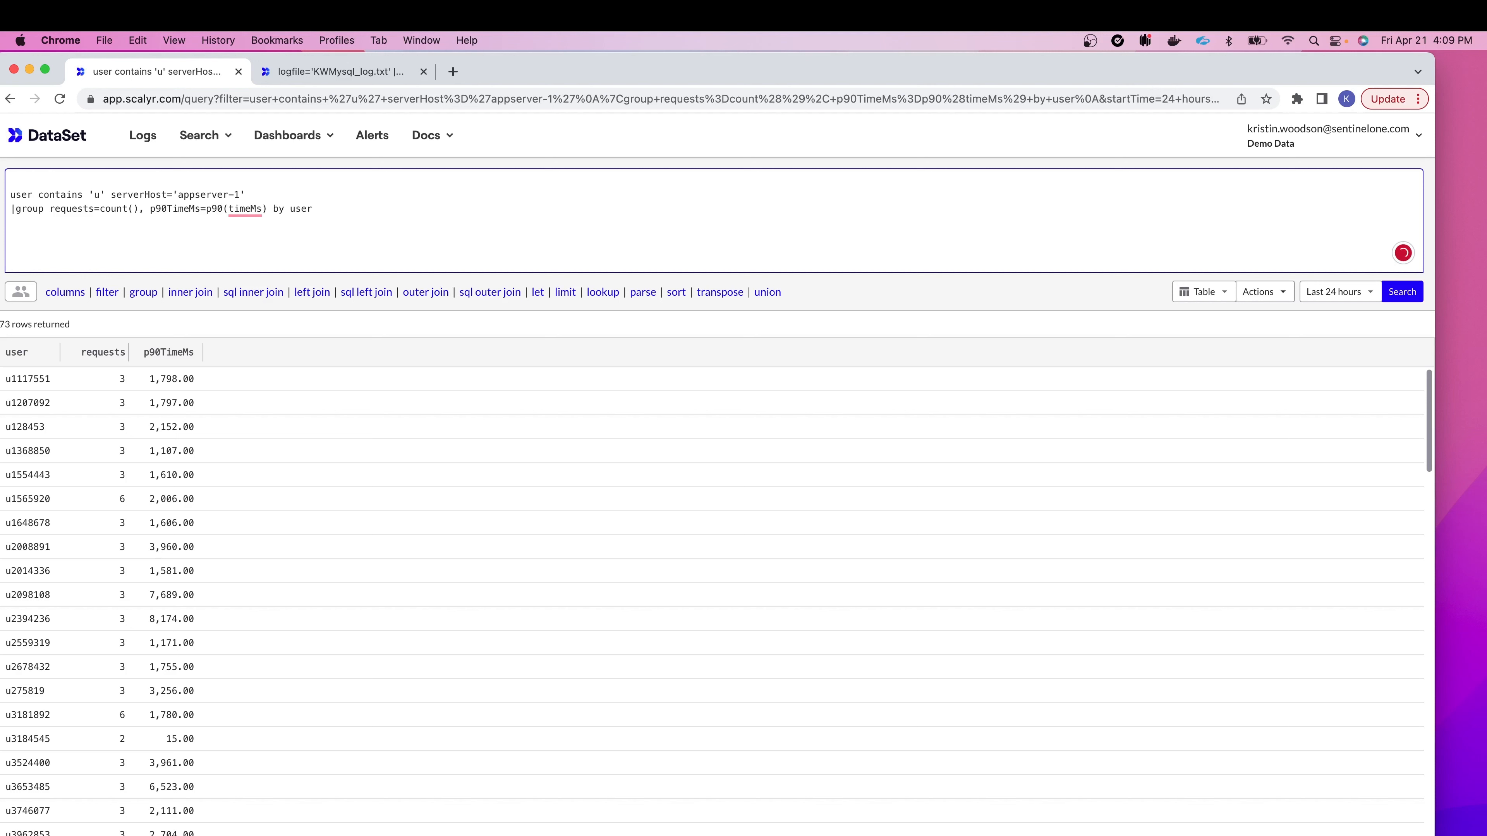
{"action": "type", "text": "|"}
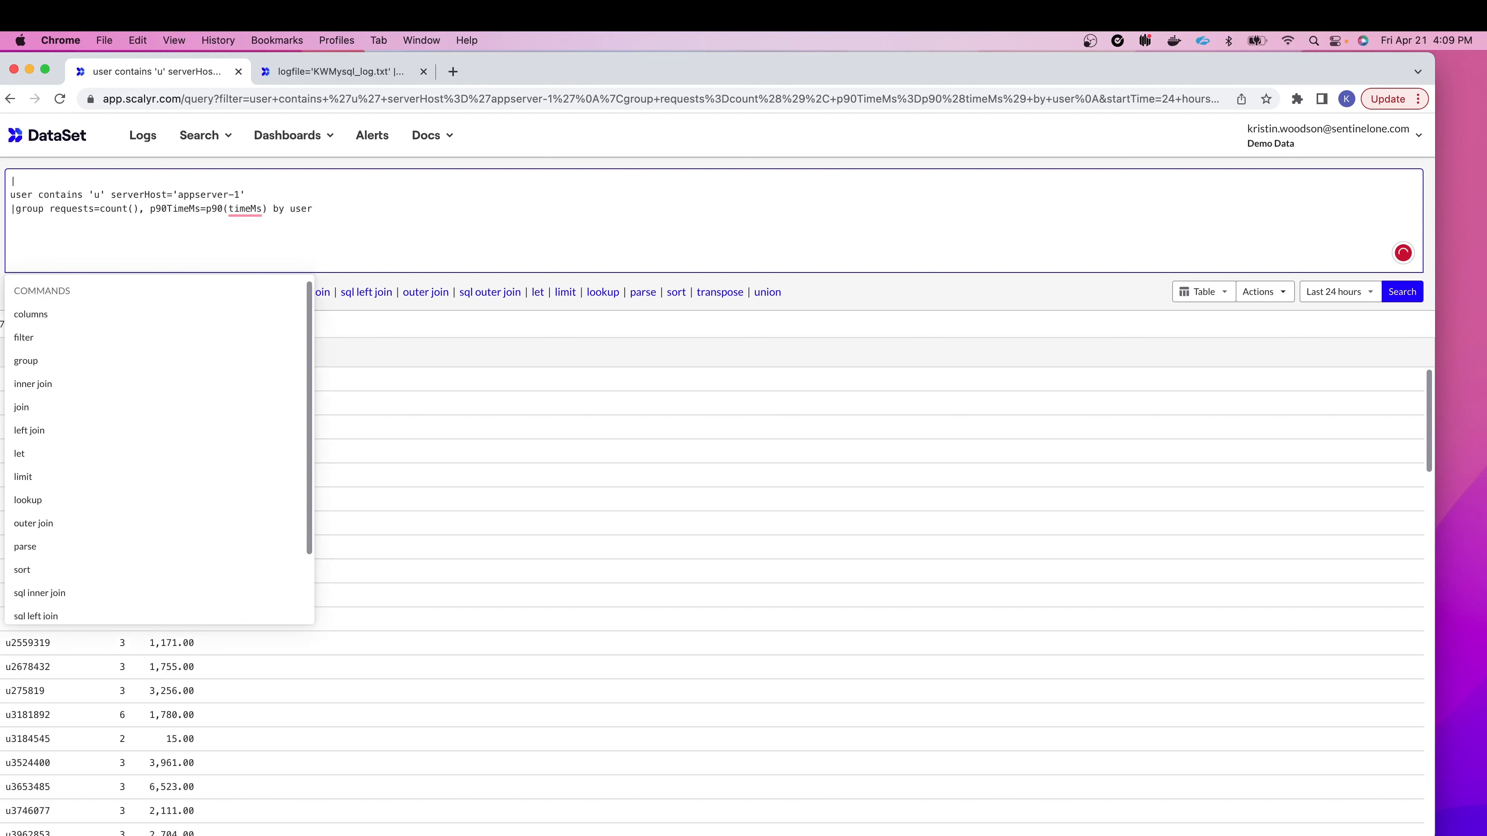
{"action": "type", "text": "join"}
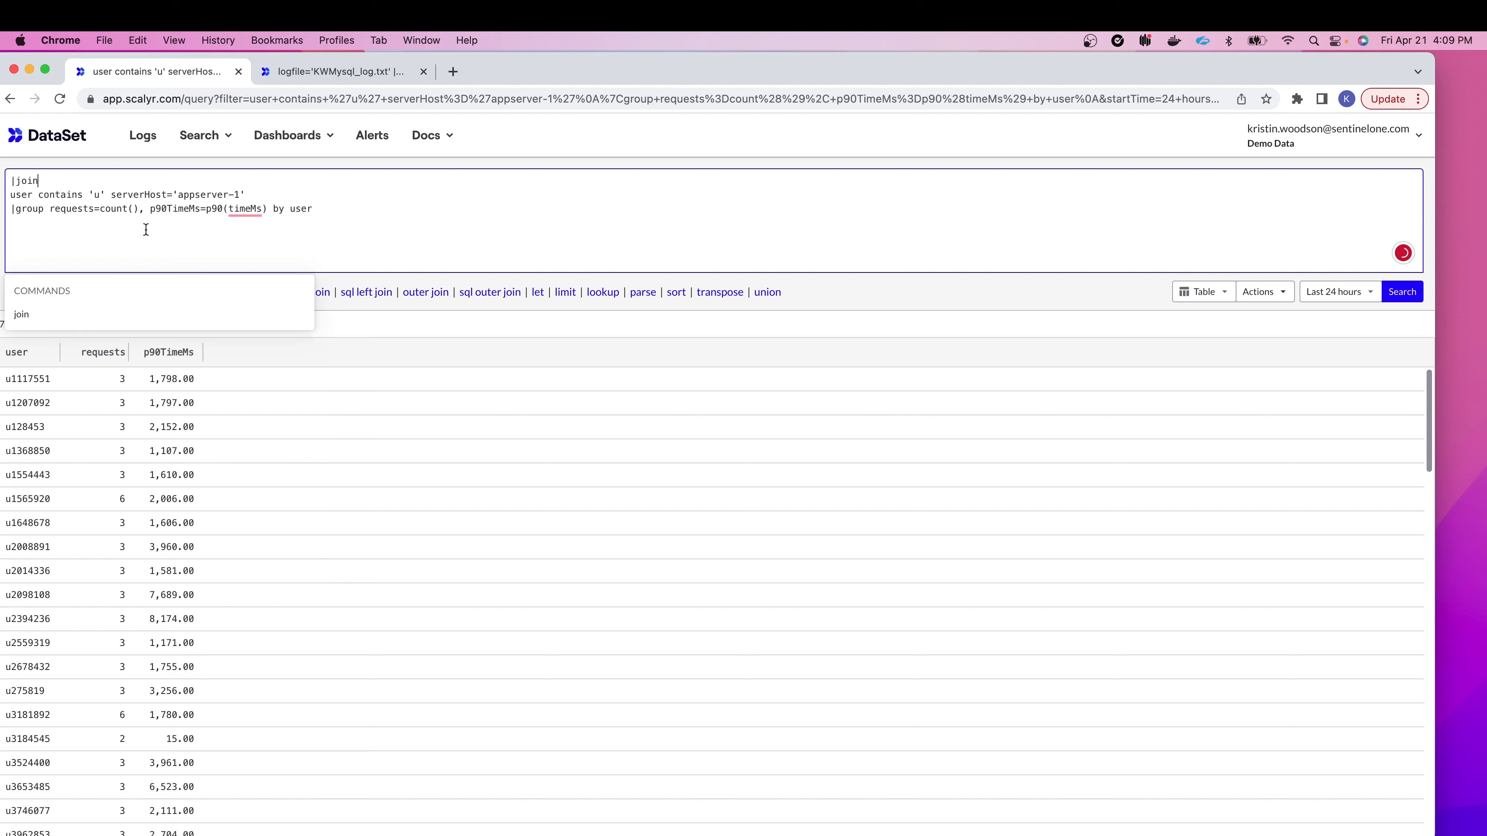
{"action": "left_click", "coordinate": [81, 315]}
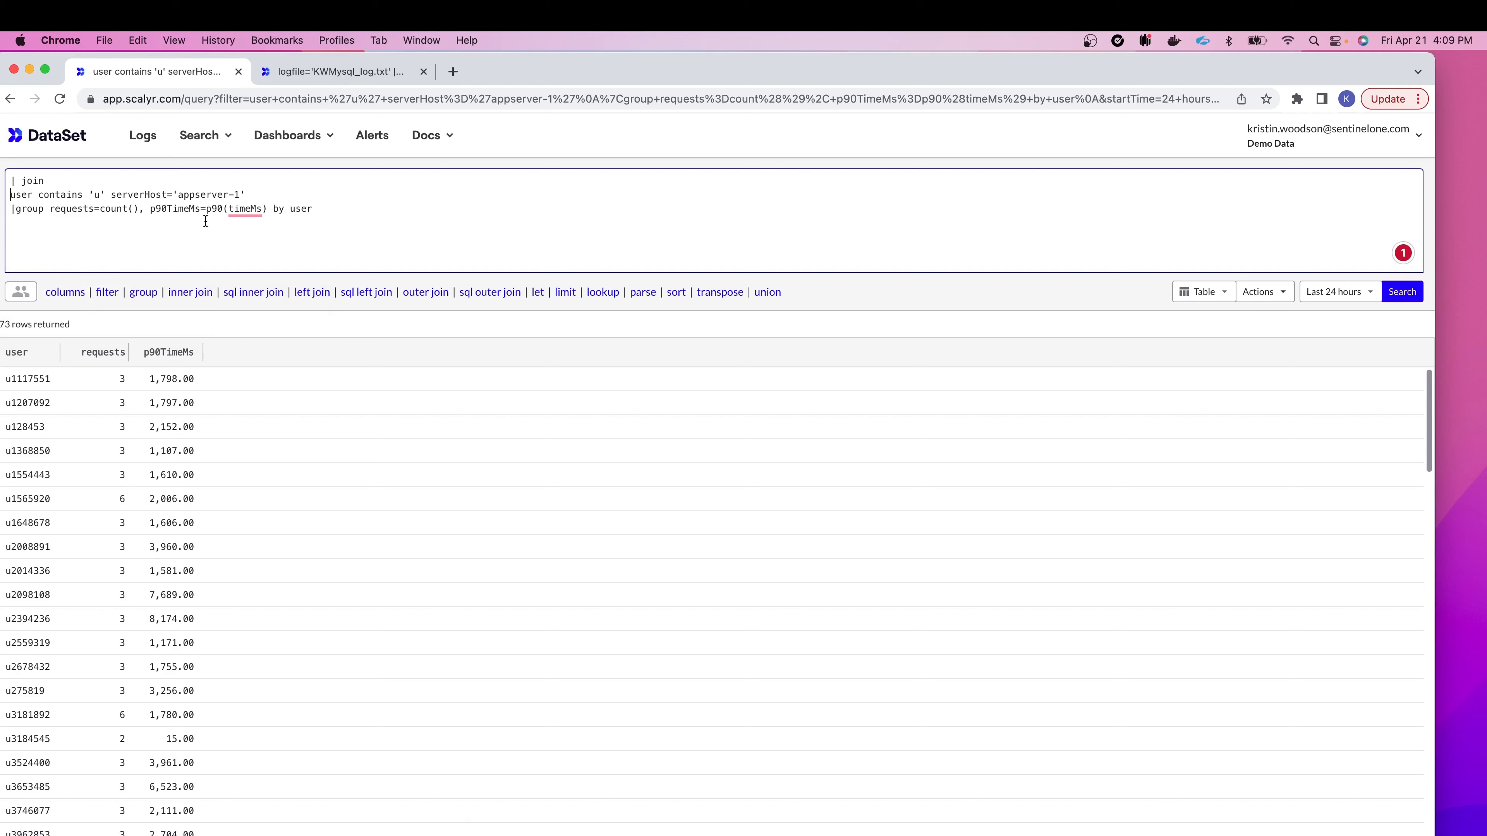
Step: Wrap the grouped p90 query in parentheses and merge it onto one line
{"action": "type", "text": "("}
{"action": "left_click", "coordinate": [337, 209]}
{"action": "type", "text": ")"}
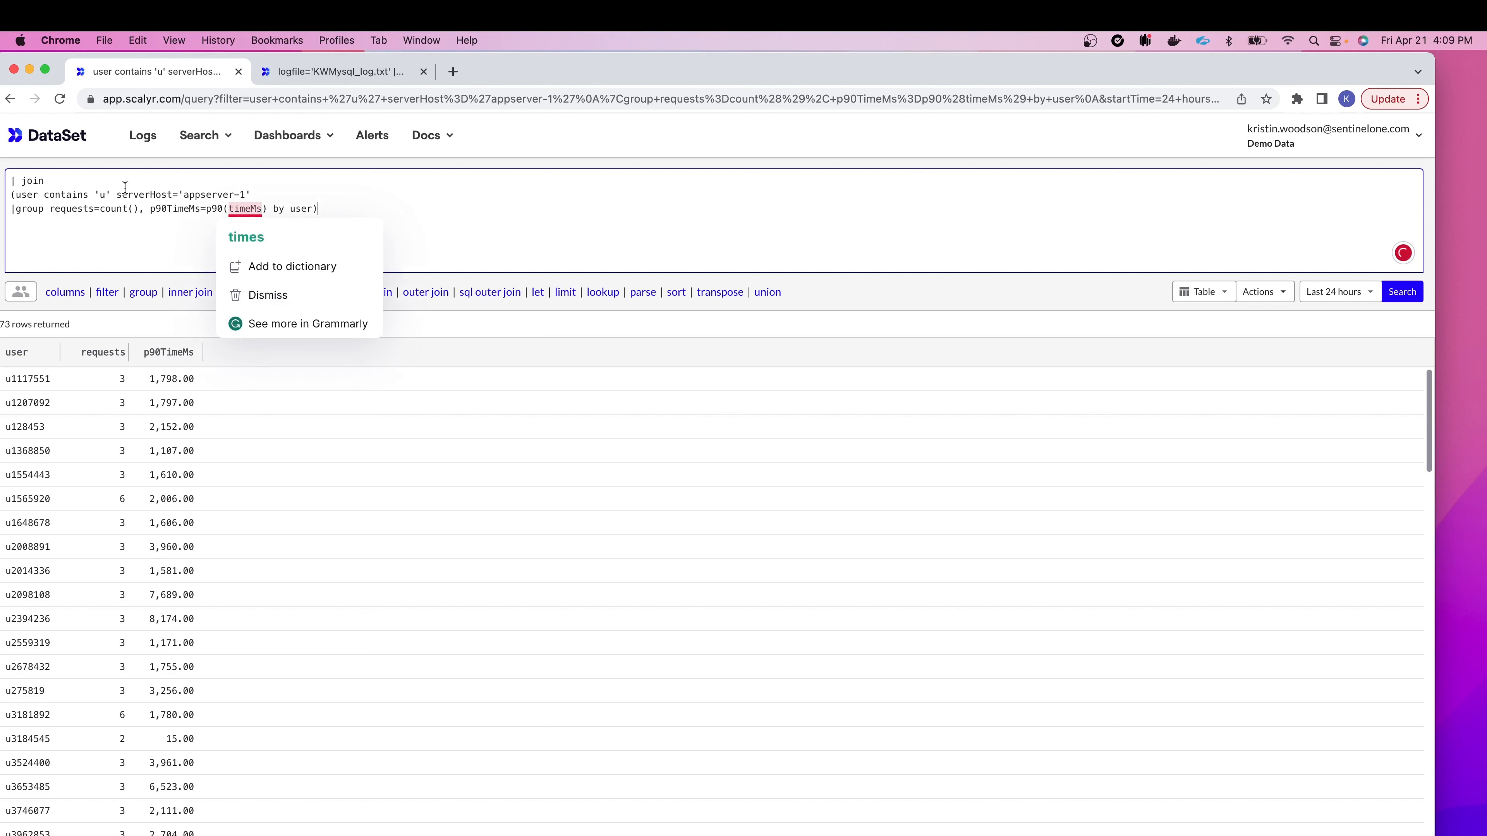
{"action": "left_click", "coordinate": [11, 208]}
{"action": "key", "text": "BackSpace"}
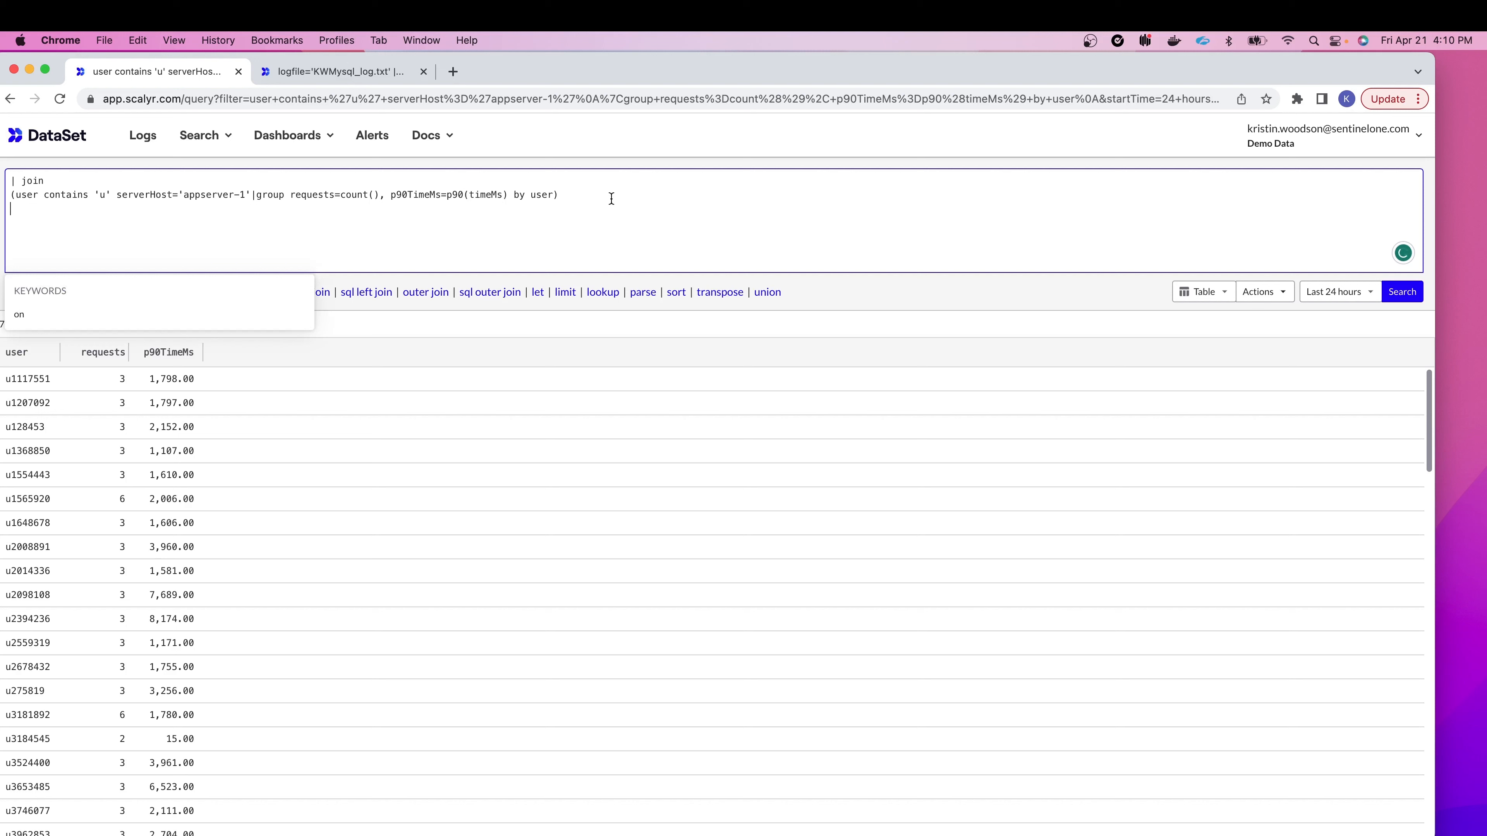
Step: Paste the KWMysql_log.txt user-and-email query as one parenthesized line
{"action": "key", "text": "super+v"}
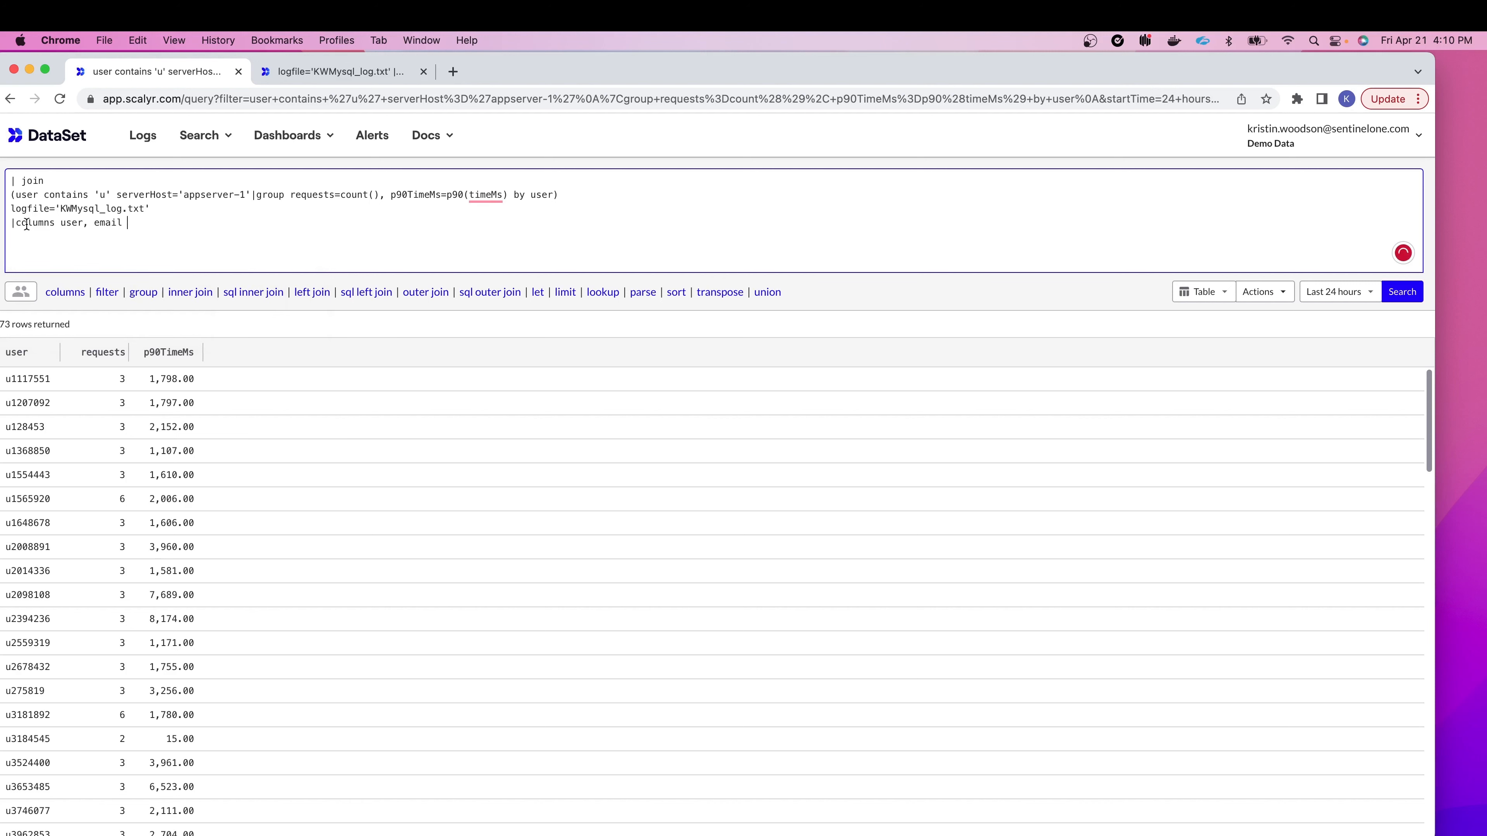
{"action": "left_click", "coordinate": [8, 223]}
{"action": "key", "text": "BackSpace"}
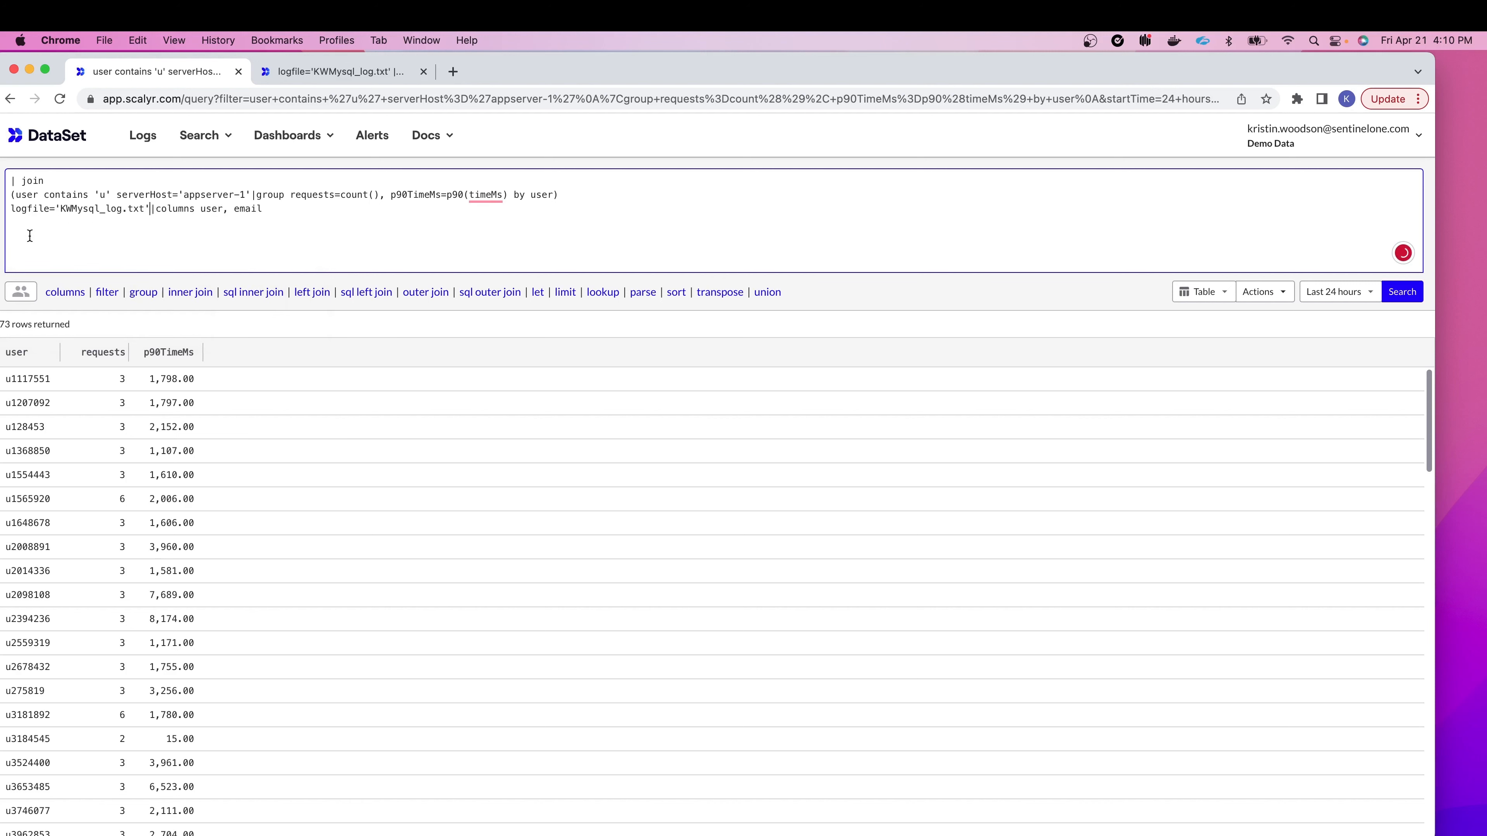
{"action": "left_click", "coordinate": [9, 211]}
{"action": "type", "text": "("}
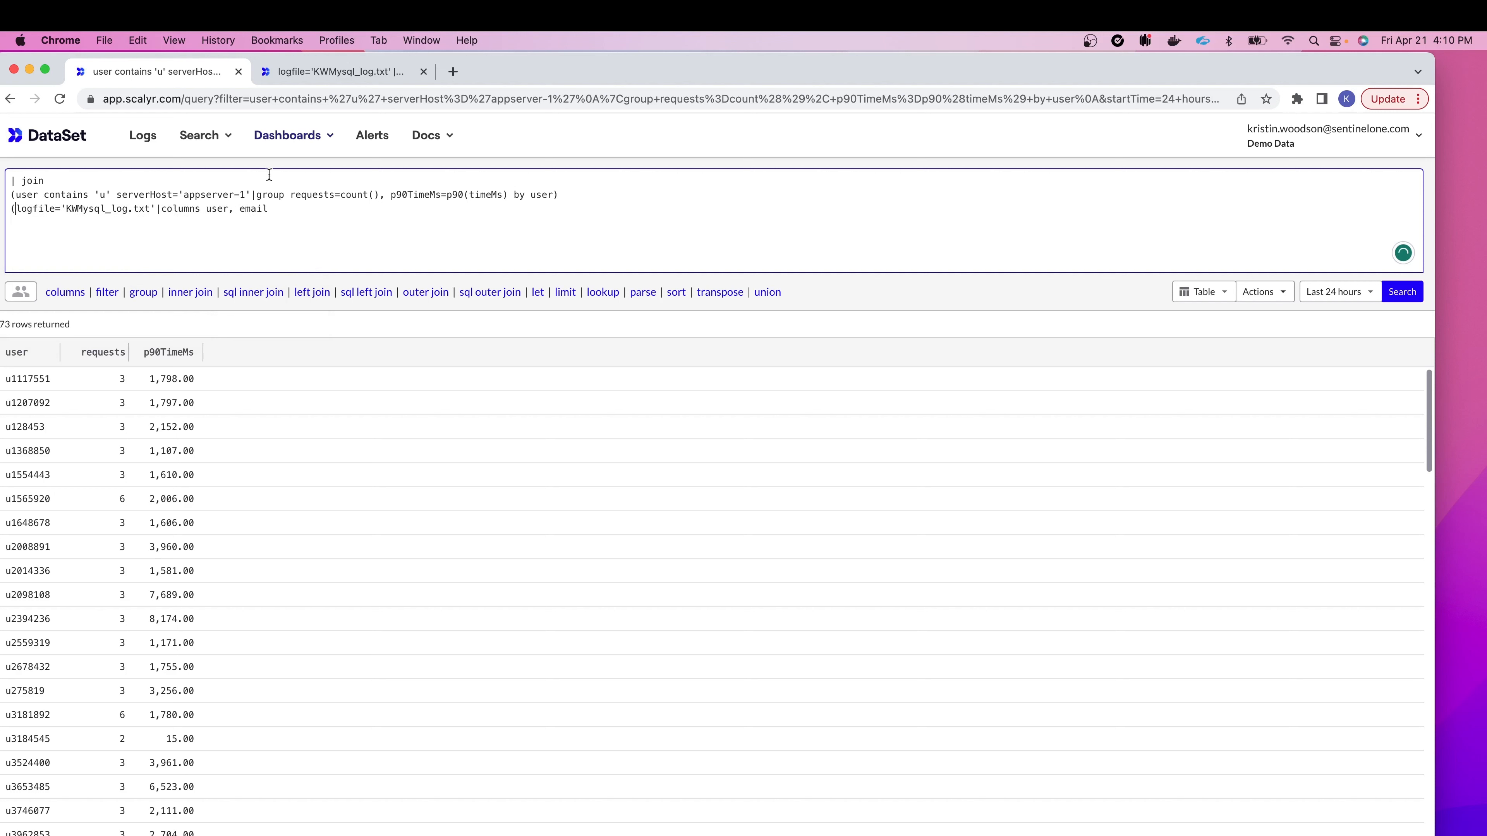
{"action": "left_click", "coordinate": [270, 208]}
{"action": "type", "text": ")"}
Step: Add a comma after the first parenthesized subquery
{"action": "left_click", "coordinate": [594, 198]}
{"action": "type", "text": ","}
{"action": "left_click", "coordinate": [441, 216]}
{"action": "left_click", "coordinate": [402, 213]}
Step: Add an 'on user' join condition on a new line
{"action": "left_click", "coordinate": [403, 213]}
{"action": "key", "text": "Return"}
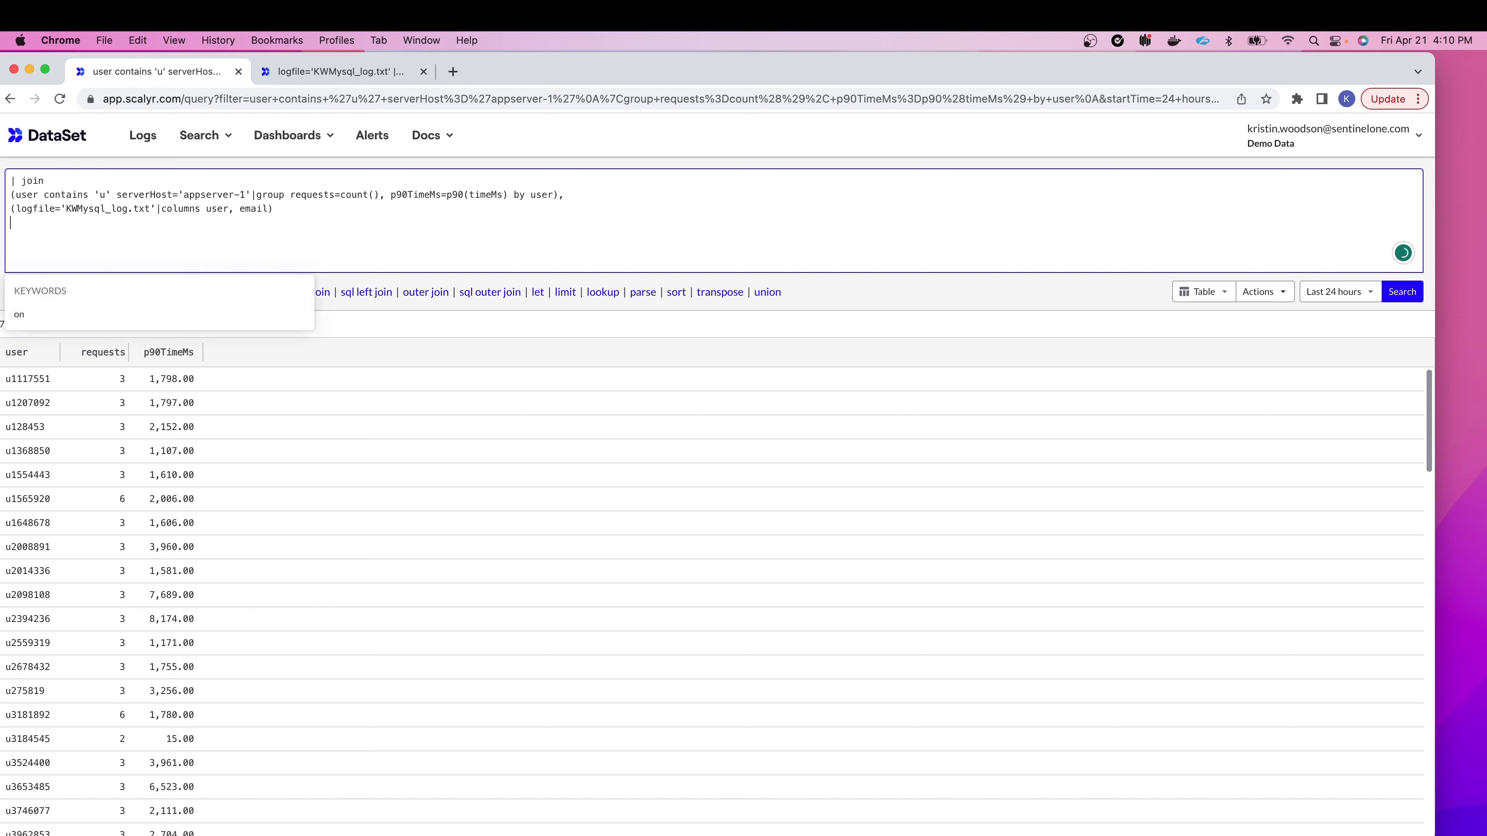
{"action": "left_click", "coordinate": [210, 319]}
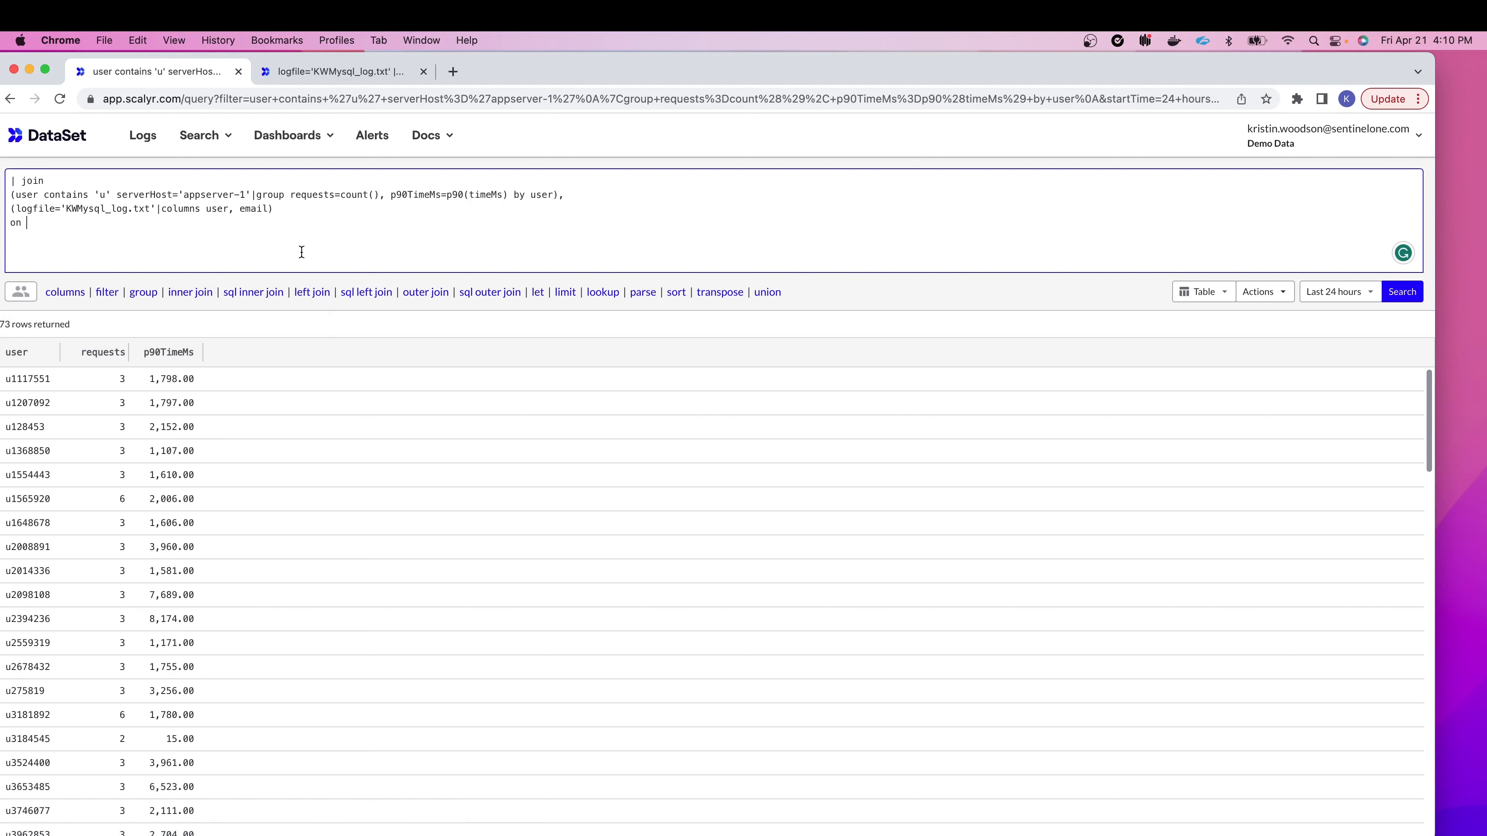
{"action": "type", "text": "uer"}
{"action": "key", "text": "BackSpace"}
{"action": "key", "text": "BackSpace"}
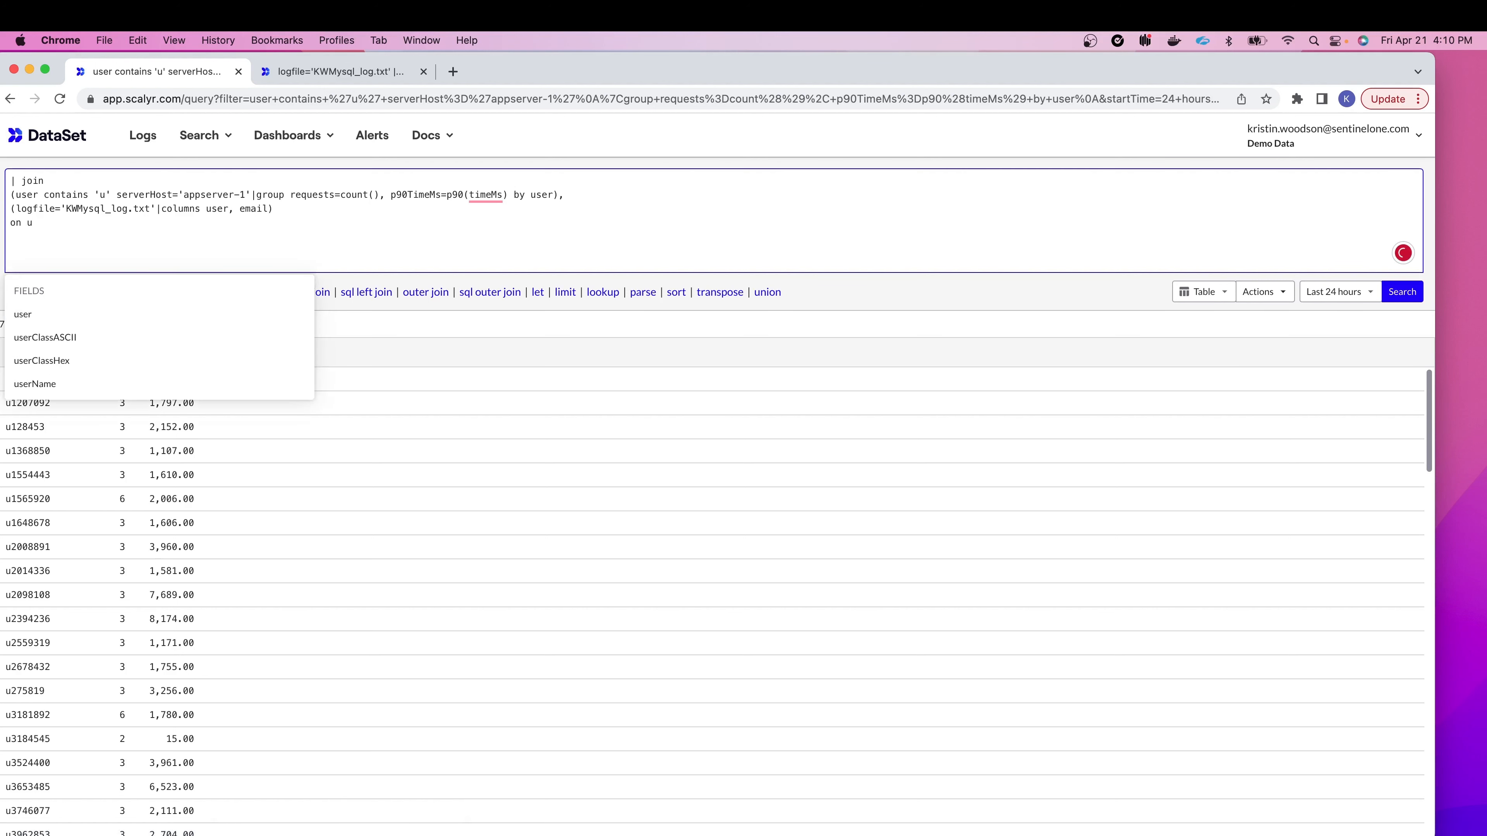
{"action": "left_click", "coordinate": [77, 317]}
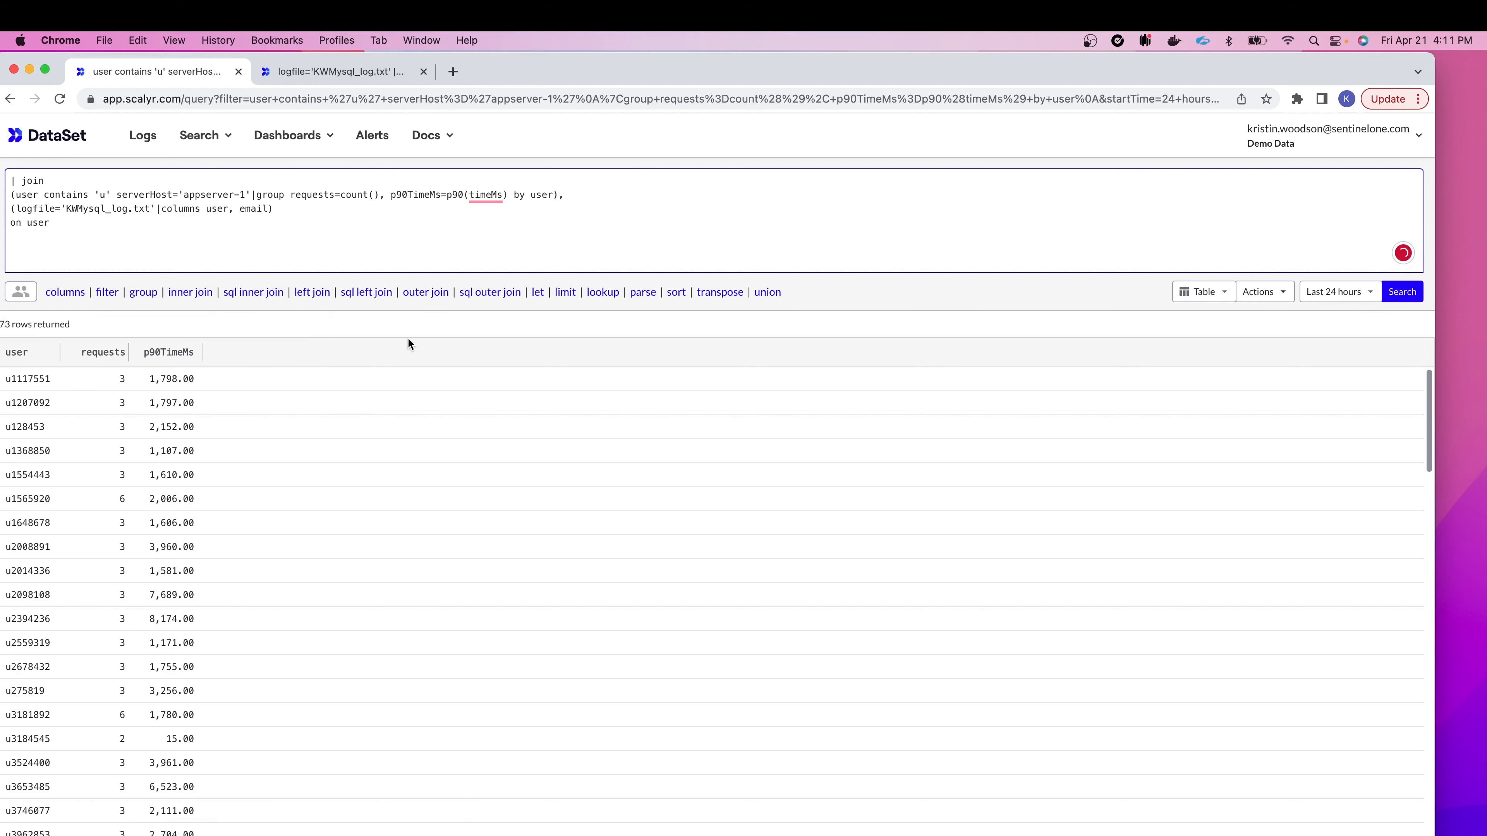
Step: Run the join, returning 10 rows of user, requests, p90TimeMs and email
{"action": "left_click", "coordinate": [1419, 301]}
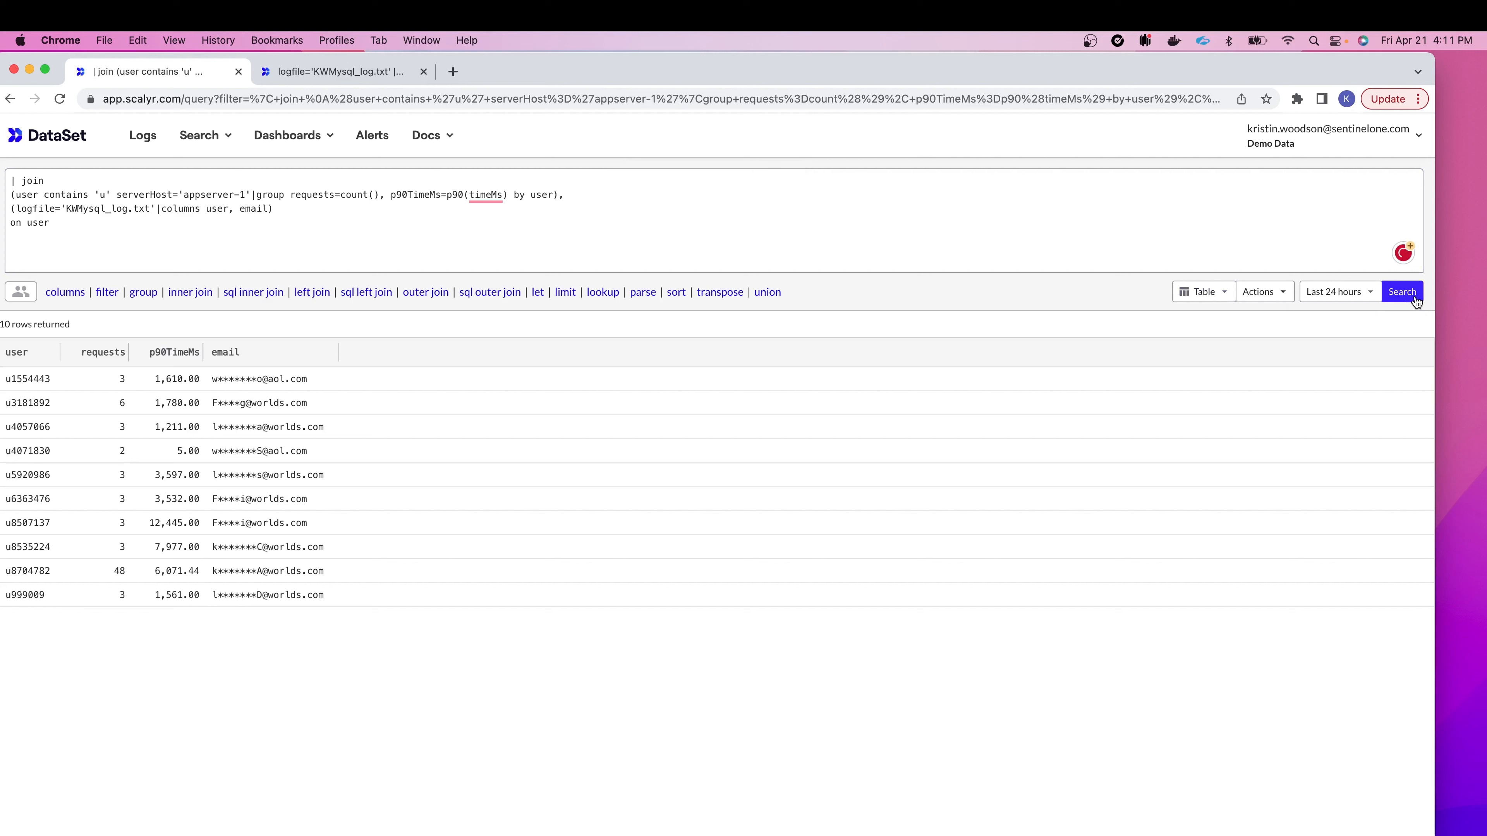